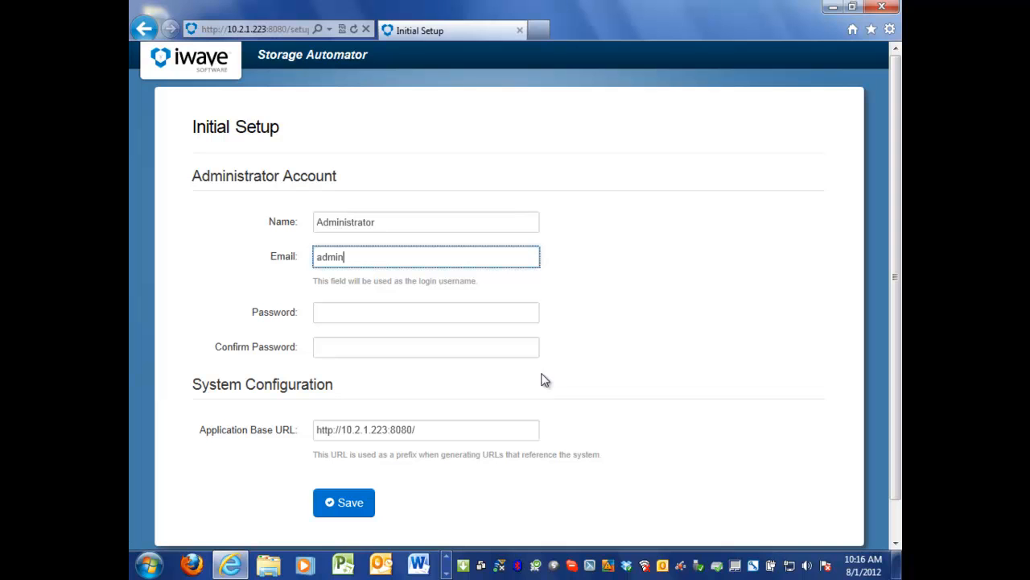
# Complete the administrator account with its email and a matching password and confirmation, keep the base URL, and save the initial setup.
pyautogui.write('oftware.com')
pyautogui.press('Tab')
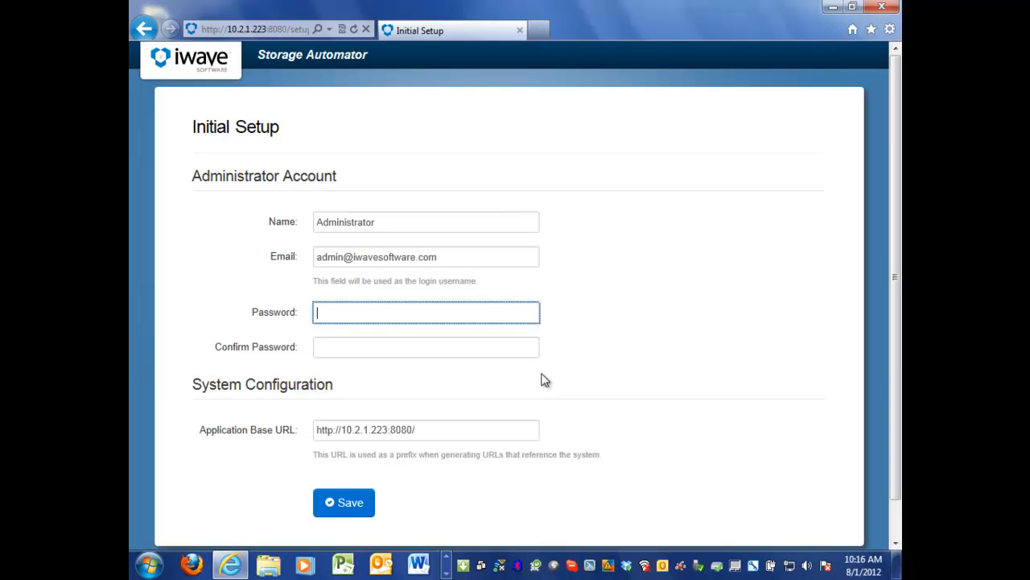
pyautogui.write('•••••••••••')
pyautogui.press('Tab')
pyautogui.write('•••••••••••')
pyautogui.press('Tab')
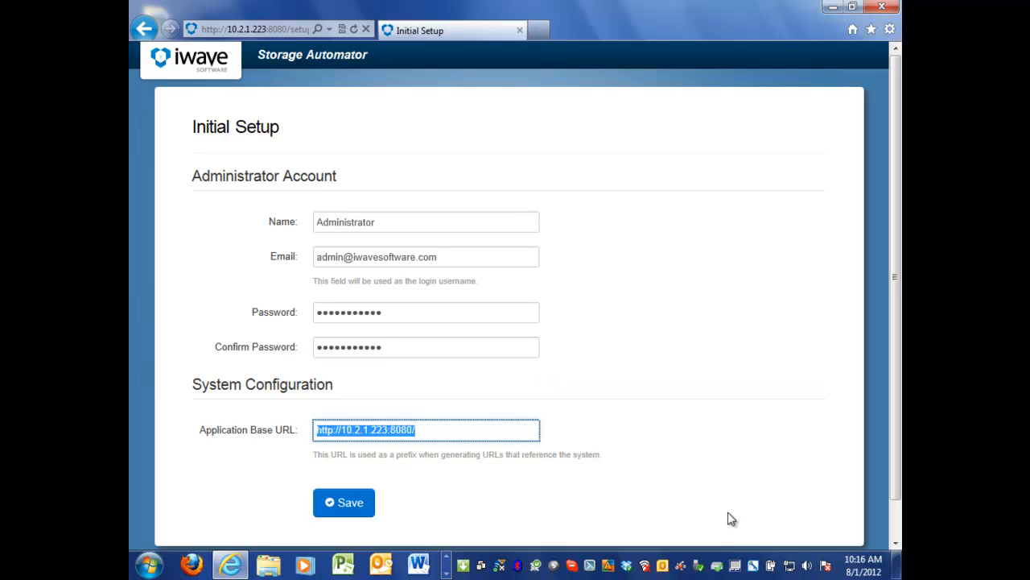
pyautogui.click(492, 427)
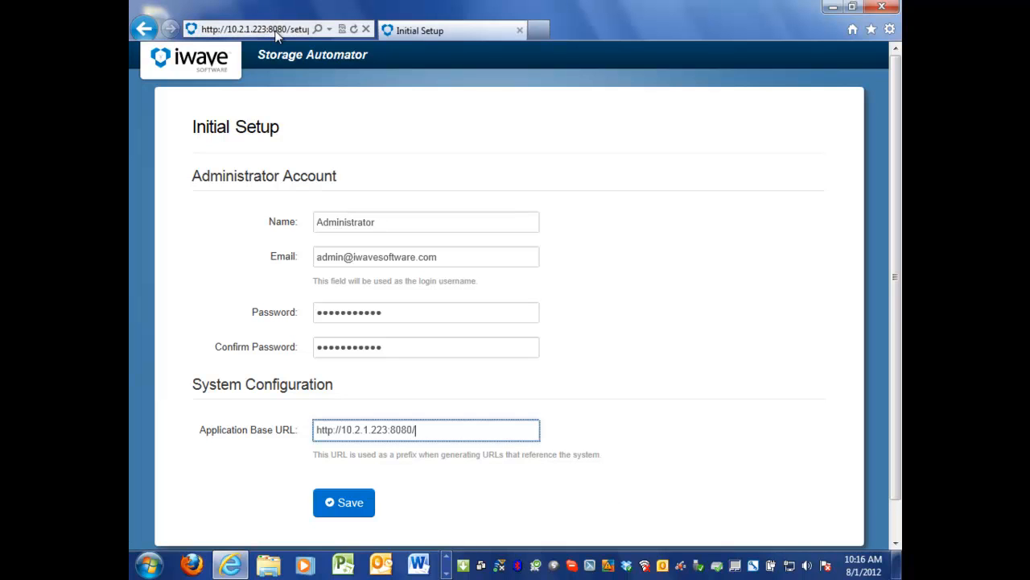
pyautogui.click(338, 504)
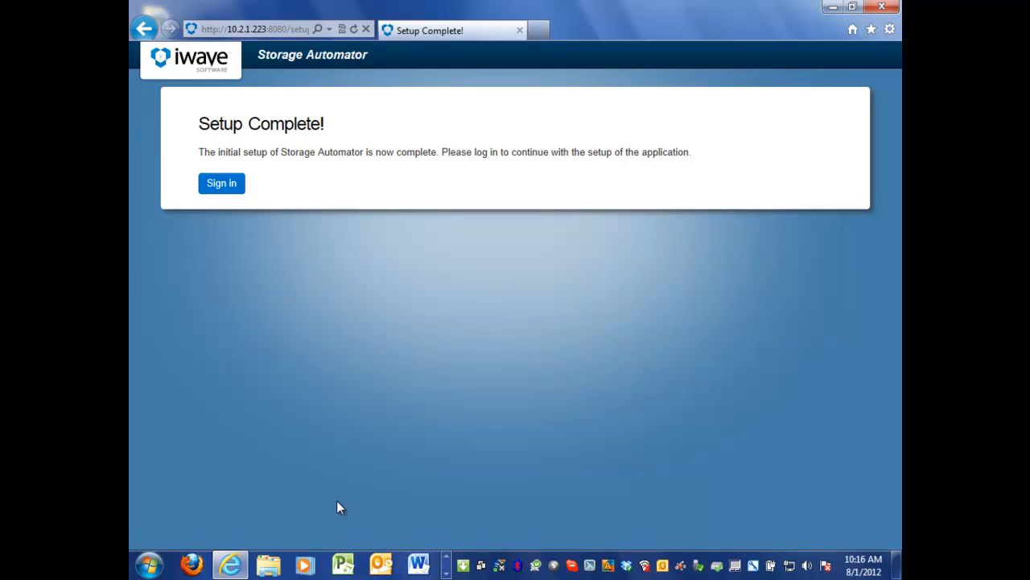
# Sign in to Storage Automator with the administrator's email and the account password.
pyautogui.click(221, 185)
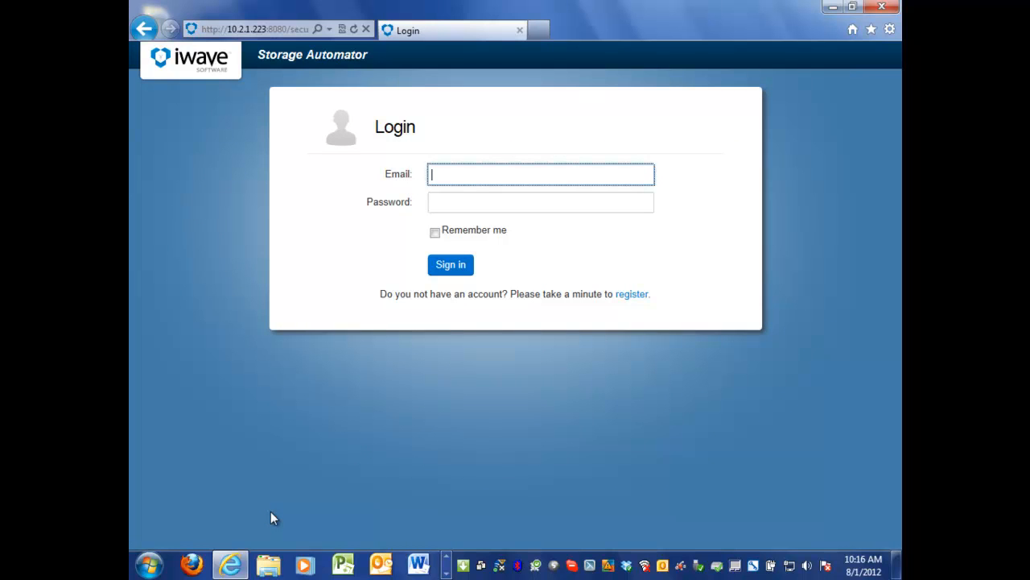
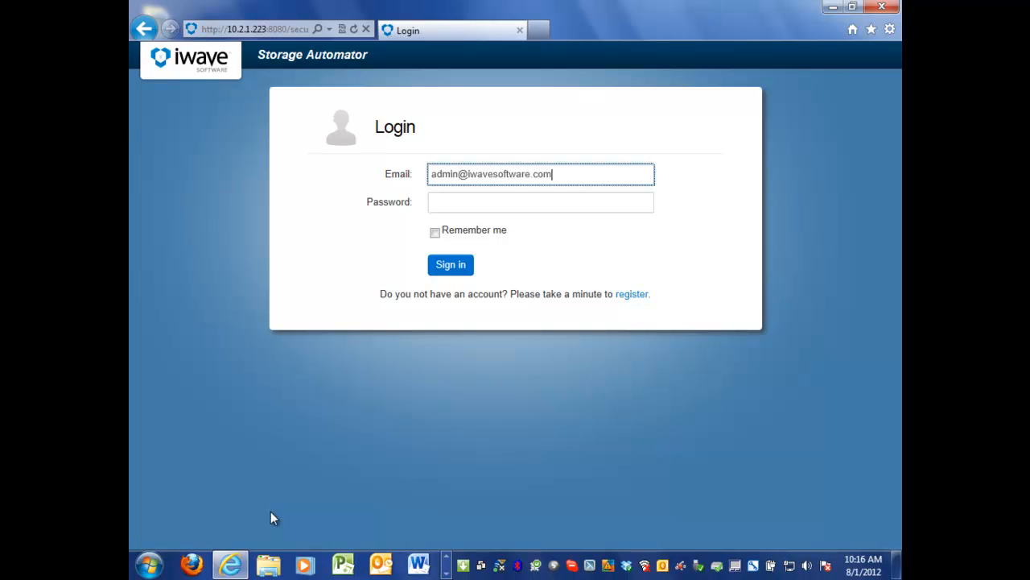
pyautogui.press('Tab')
pyautogui.write('***********')
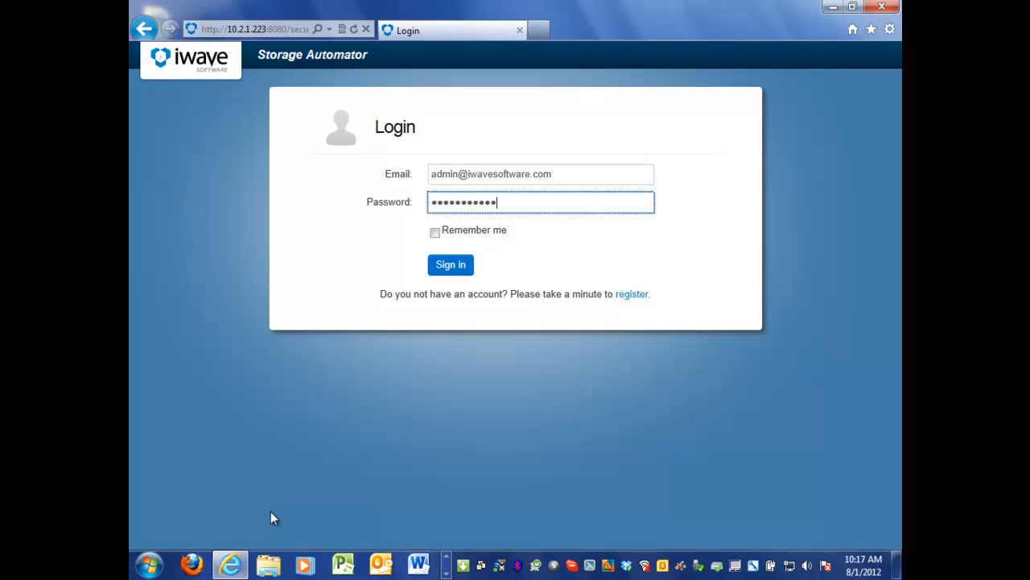
pyautogui.click(461, 268)
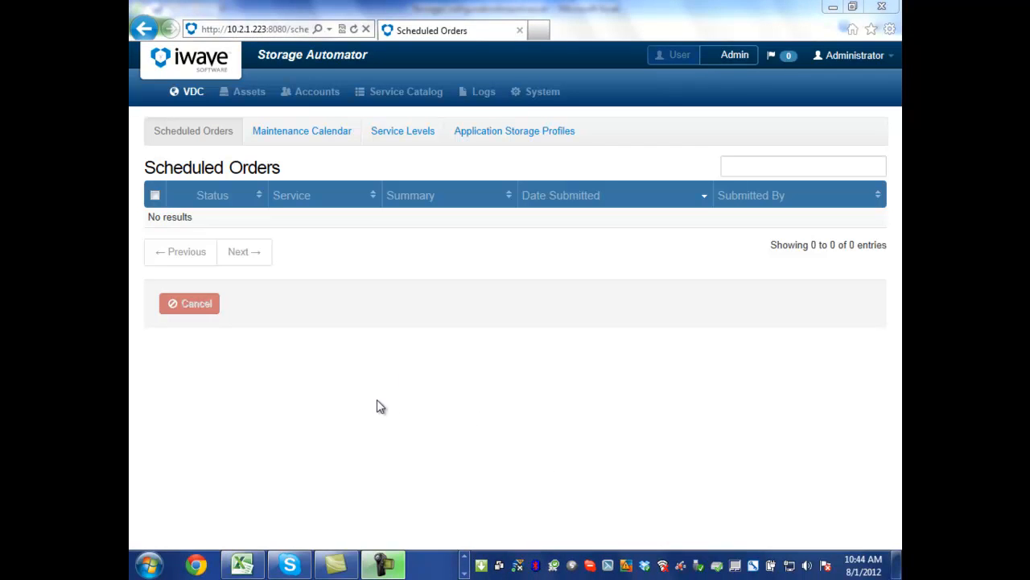
# Start a new storage array in the assets and set its array type to Compellent.
pyautogui.click(242, 95)
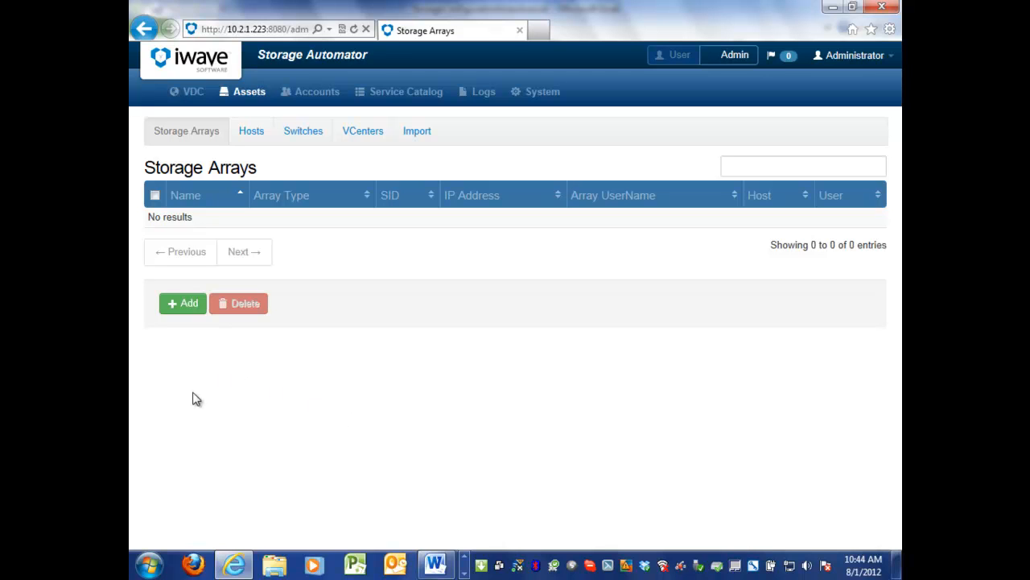
pyautogui.click(427, 138)
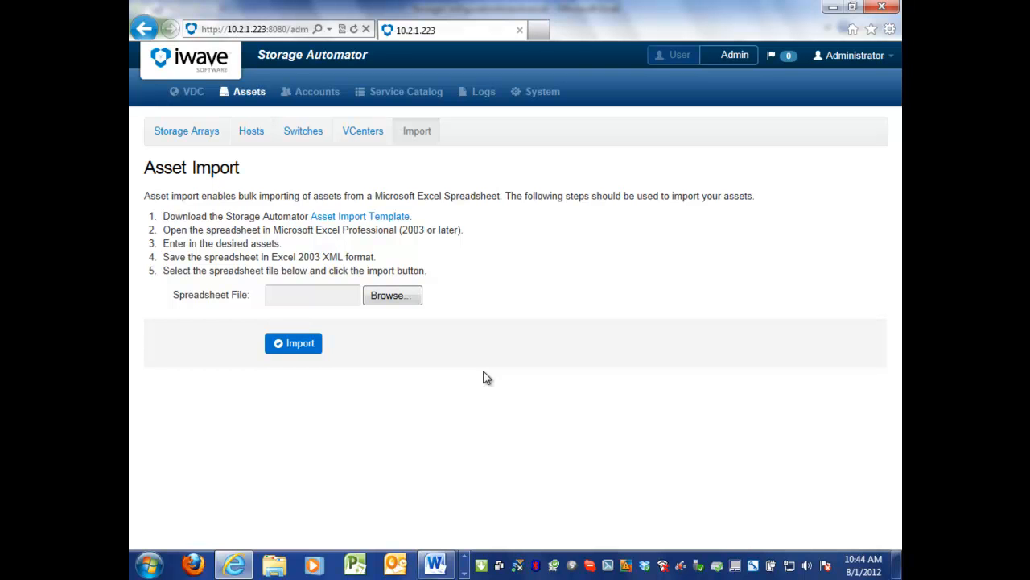
pyautogui.click(181, 132)
pyautogui.click(185, 306)
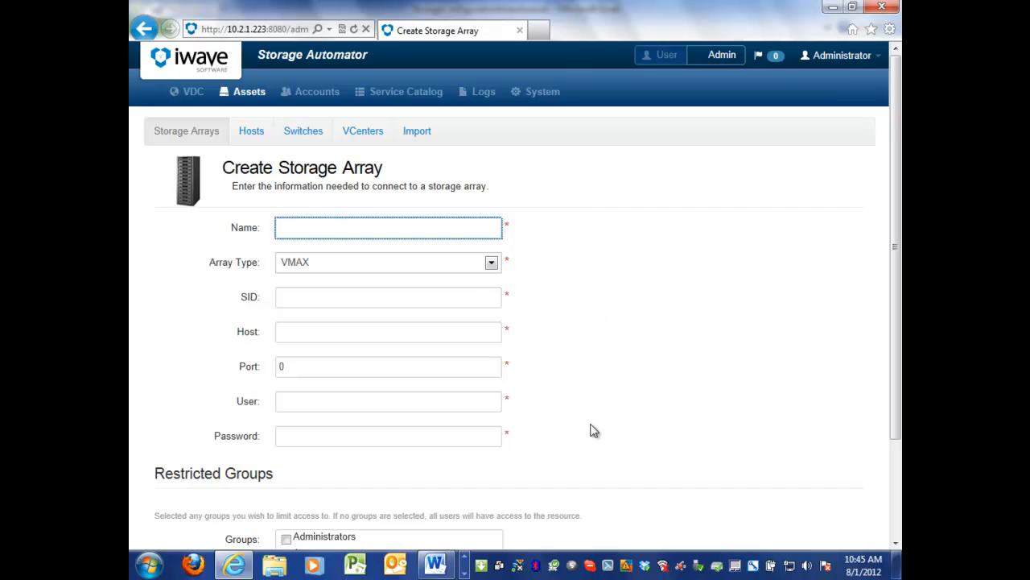
pyautogui.click(491, 264)
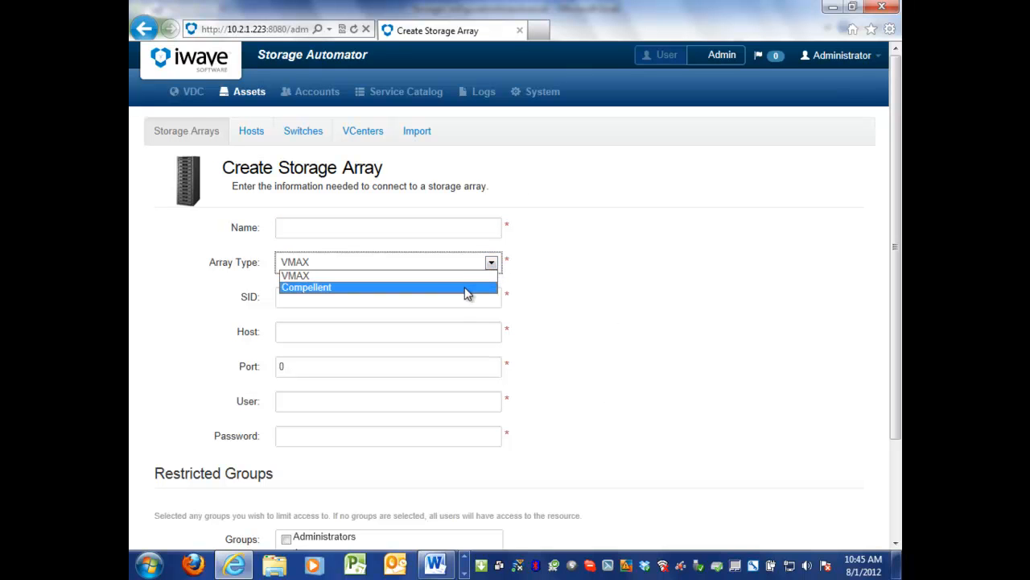
pyautogui.click(467, 288)
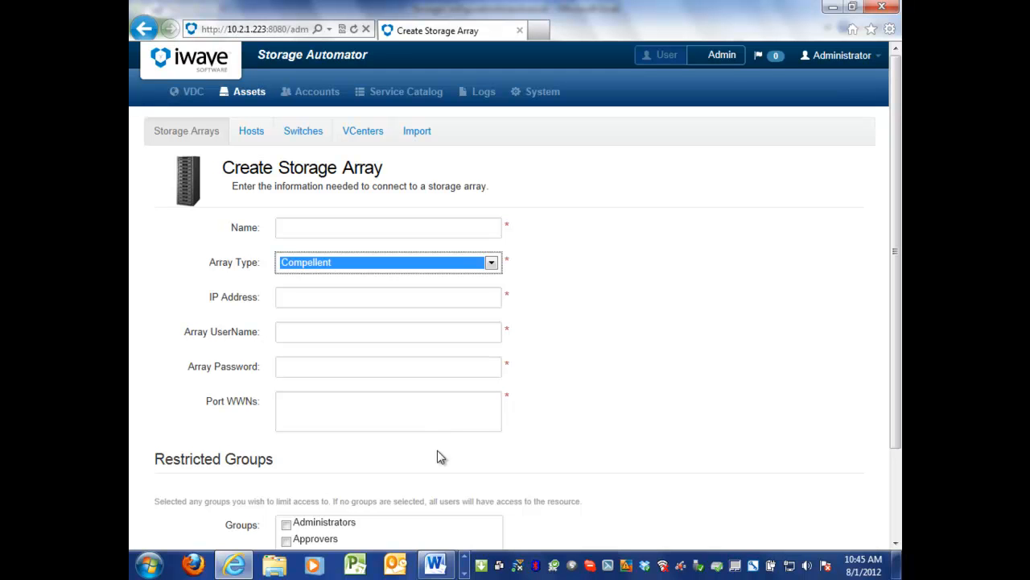
# Switch to the StorageConfigurationImport workbook in Excel and review the Compellent, Hosts, vCenter Servers, Cisco Switches and Brocade Switches sheets.
pyautogui.click(833, 8)
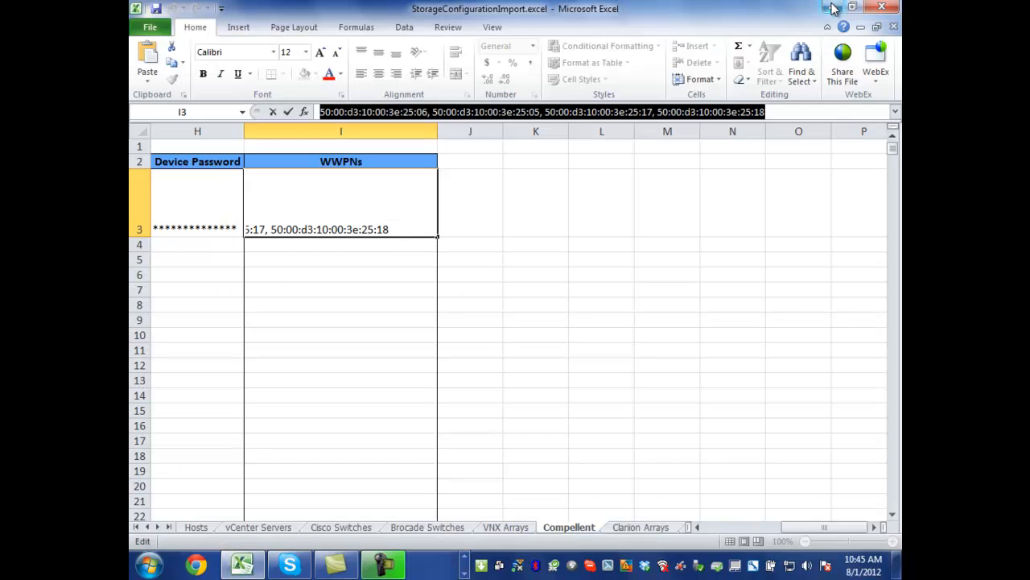
pyautogui.click(344, 379)
pyautogui.press('Left')
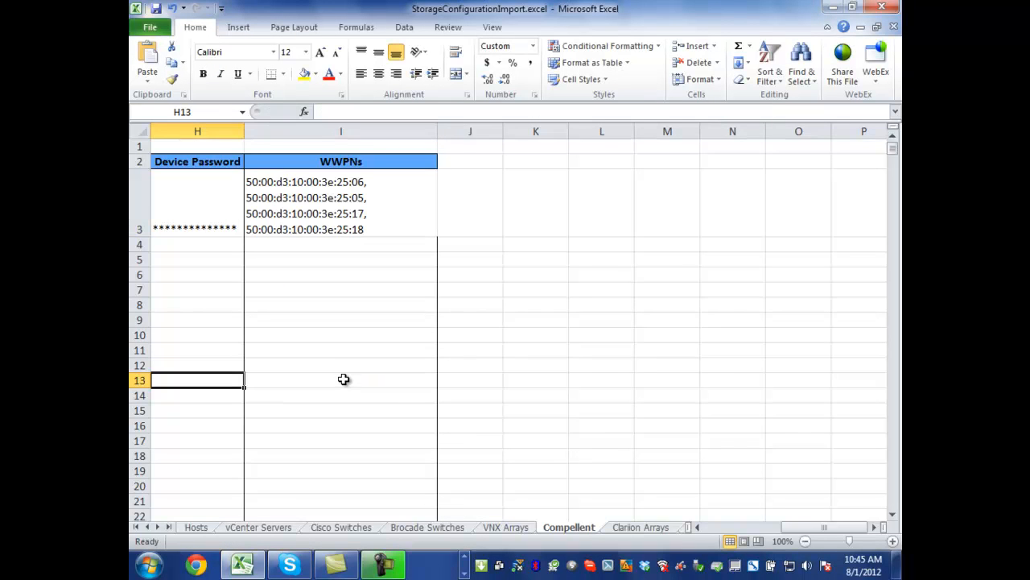
pyautogui.press('Left')
pyautogui.press('Left')
pyautogui.press('Left')
pyautogui.press('Left')
pyautogui.press('Left')
pyautogui.press('Left')
pyautogui.press('Left')
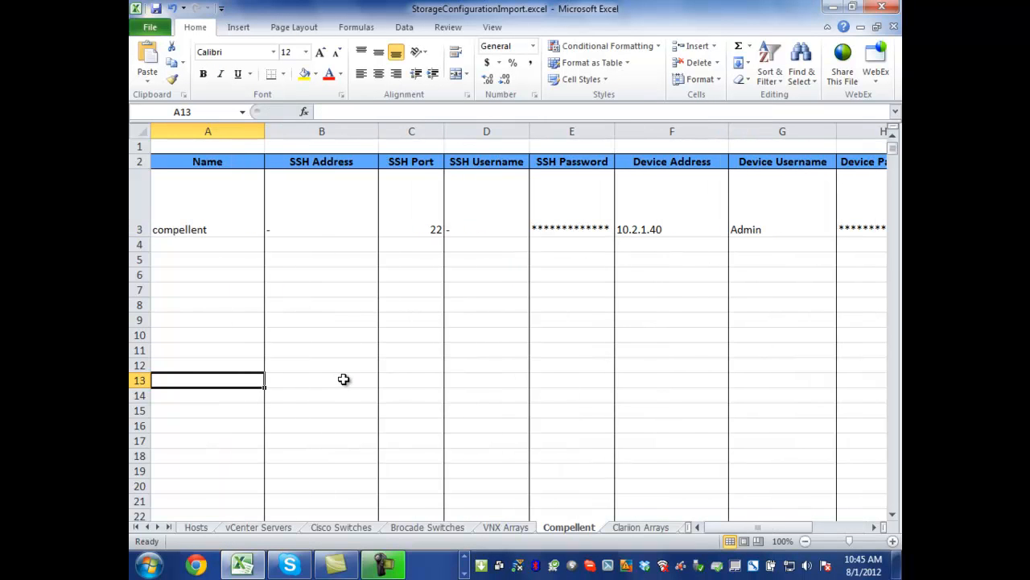
pyautogui.click(196, 528)
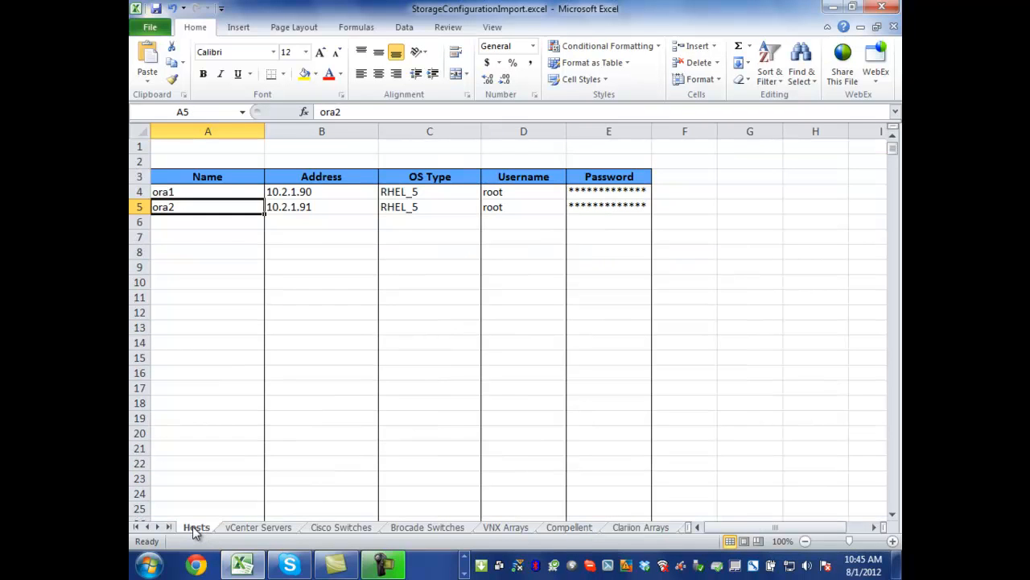
pyautogui.click(256, 528)
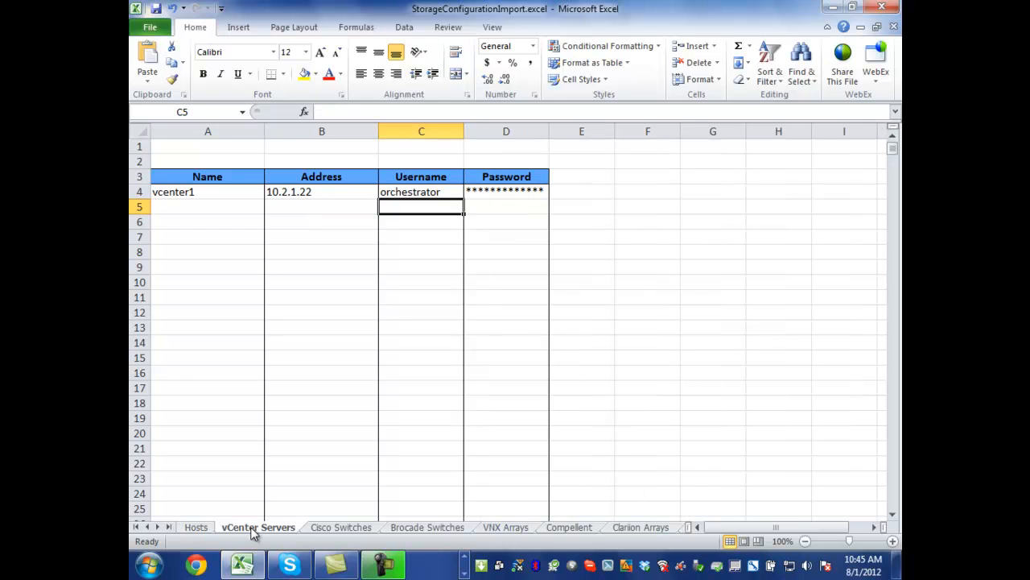
pyautogui.click(340, 531)
pyautogui.click(416, 532)
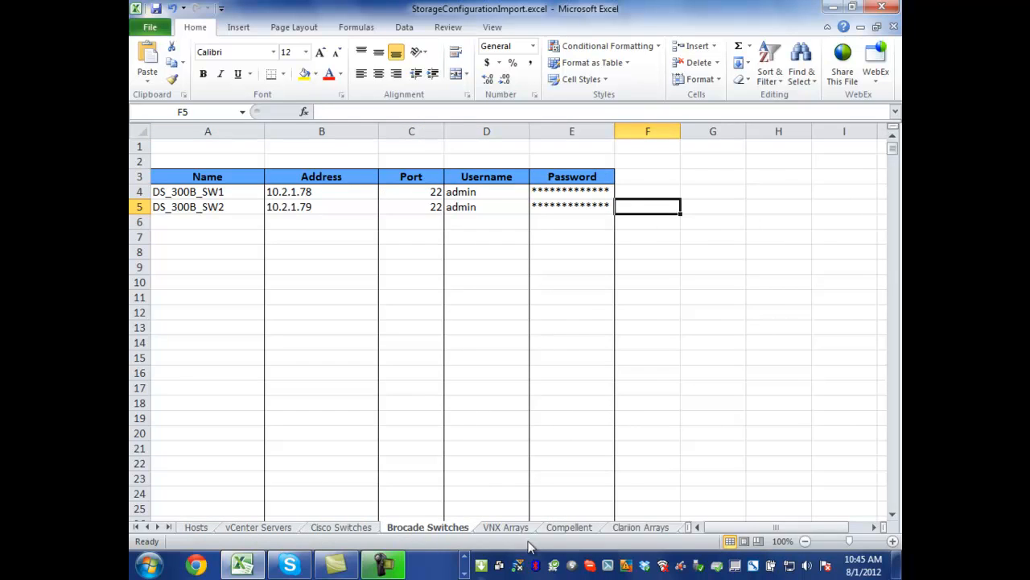
# Examine the array's name and SSH details in row 3 of the Compellent sheet.
pyautogui.click(581, 531)
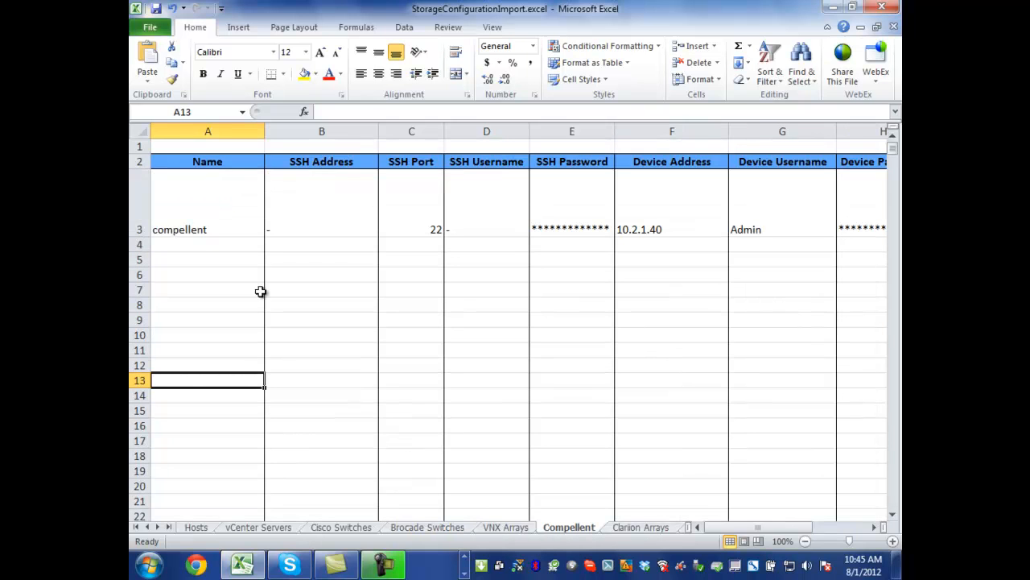
pyautogui.click(198, 221)
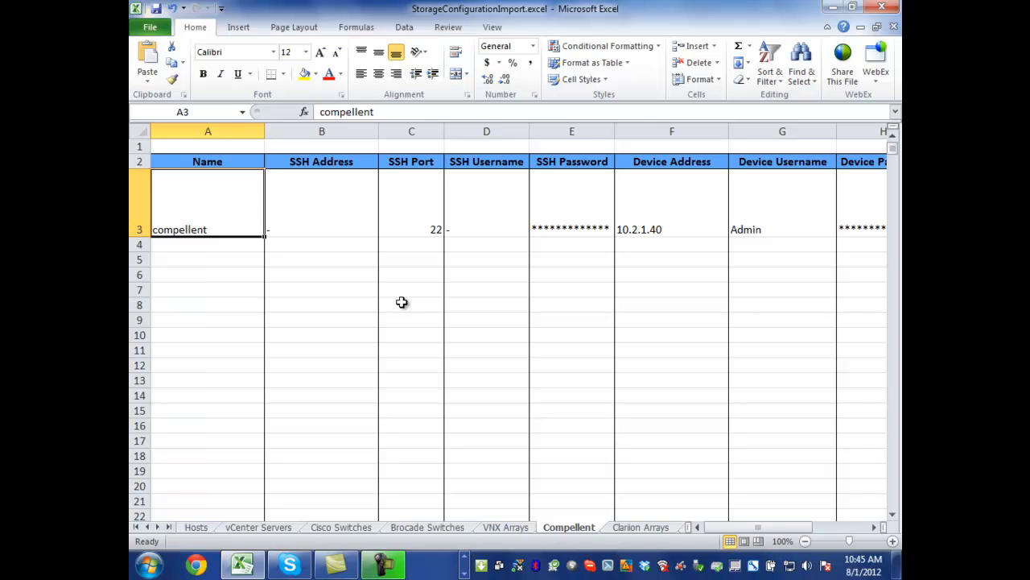
pyautogui.press('Right')
pyautogui.press('Right')
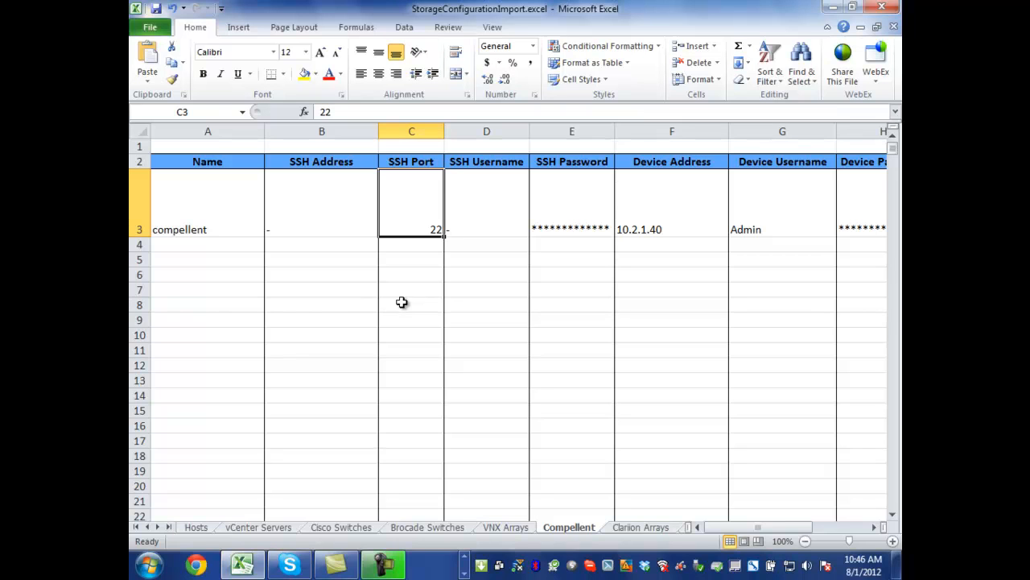
# Return to the storage array form in the browser and enter the name compellent and IP address 10.2.1.40.
pyautogui.hotkey('alt', 'Tab')
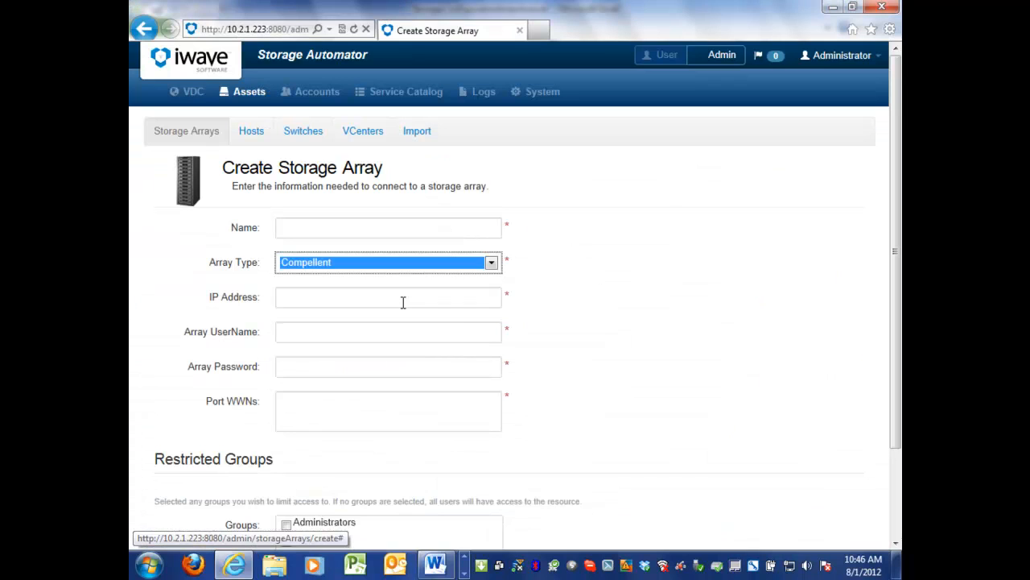
pyautogui.click(350, 231)
pyautogui.write('compellent')
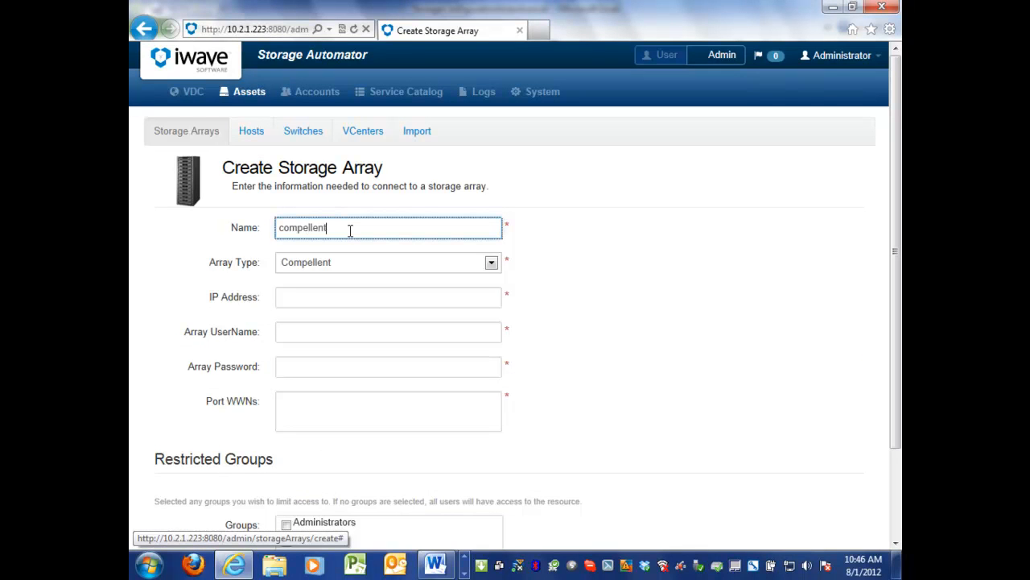
pyautogui.press('Tab')
pyautogui.press('Tab')
pyautogui.write('10.2.1.40')
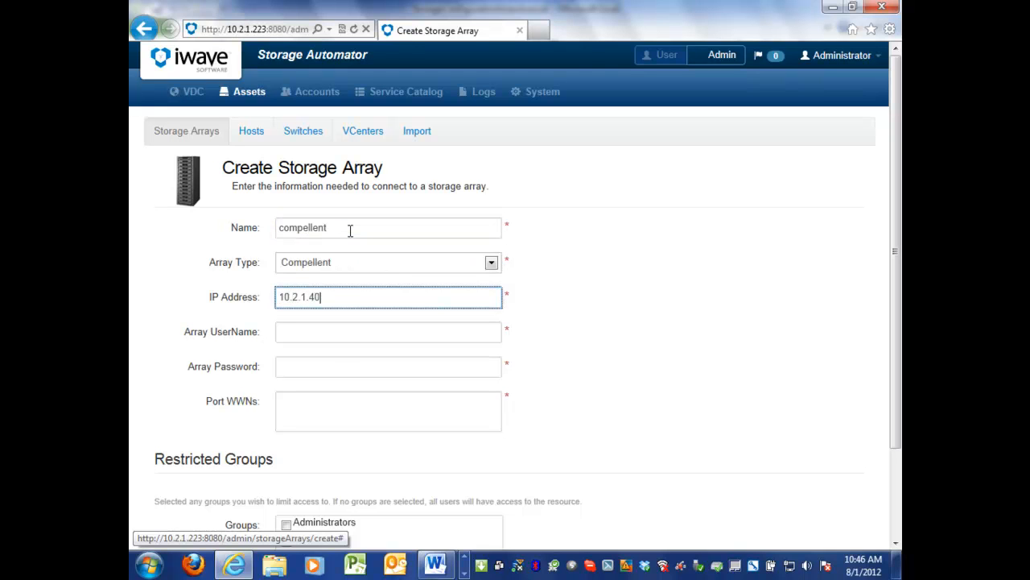
pyautogui.press('Tab')
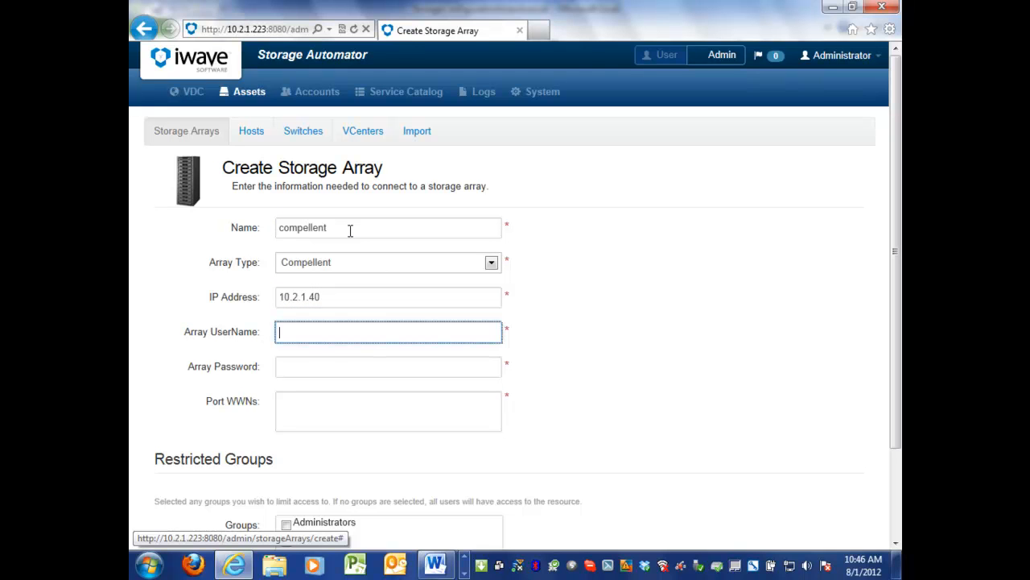
# Set the array username to Admin and enter the array password.
pyautogui.write('Admin')
pyautogui.press('Tab')
pyautogui.write('123')
pyautogui.press('Tab')
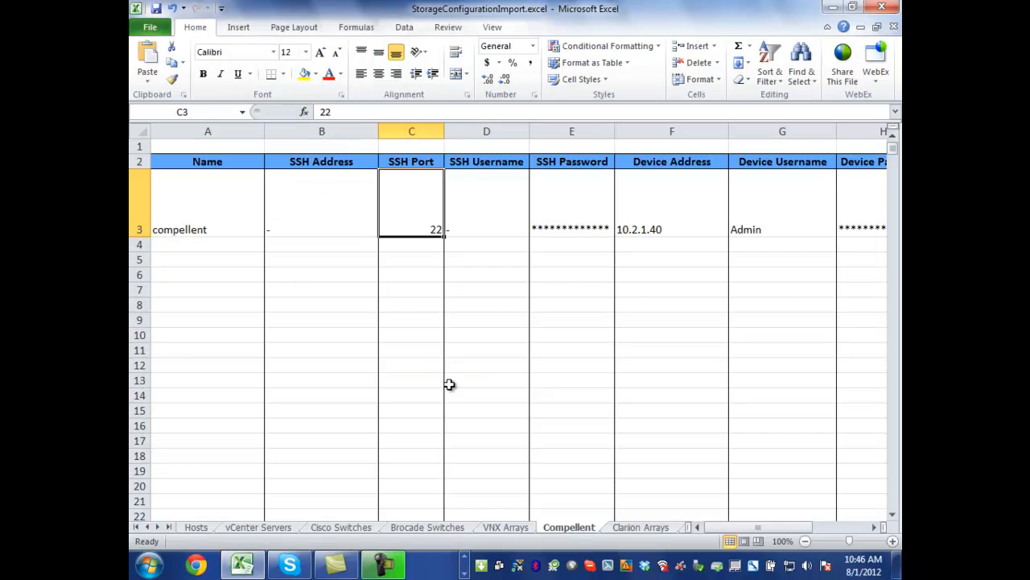
# Switch to the Excel workbook and copy the WWPNs from cell I3 of the Compellent sheet.
pyautogui.click(597, 226)
pyautogui.click(621, 223)
pyautogui.press('Right')
pyautogui.press('Right')
pyautogui.press('Right')
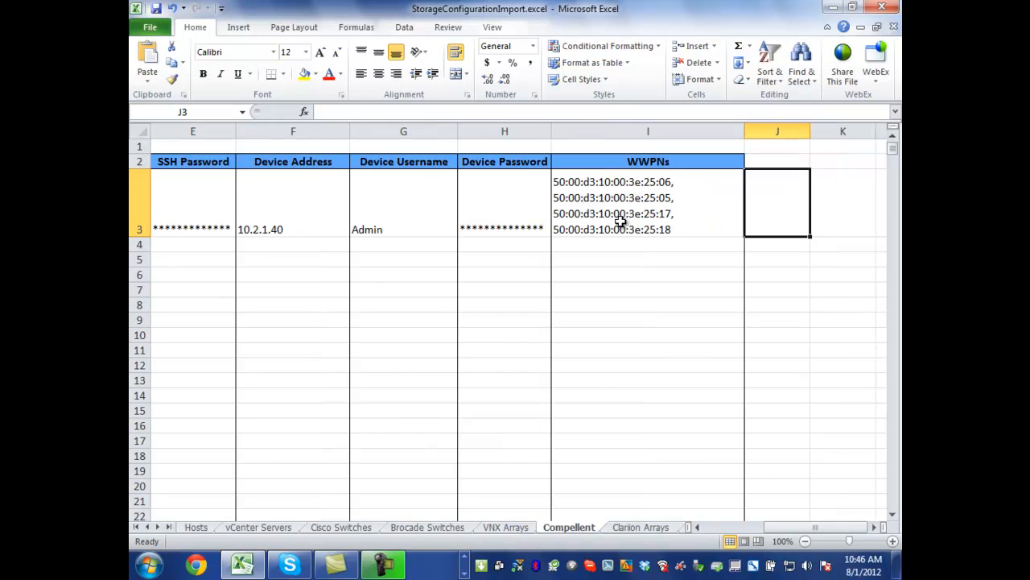
pyautogui.rightClick(620, 222)
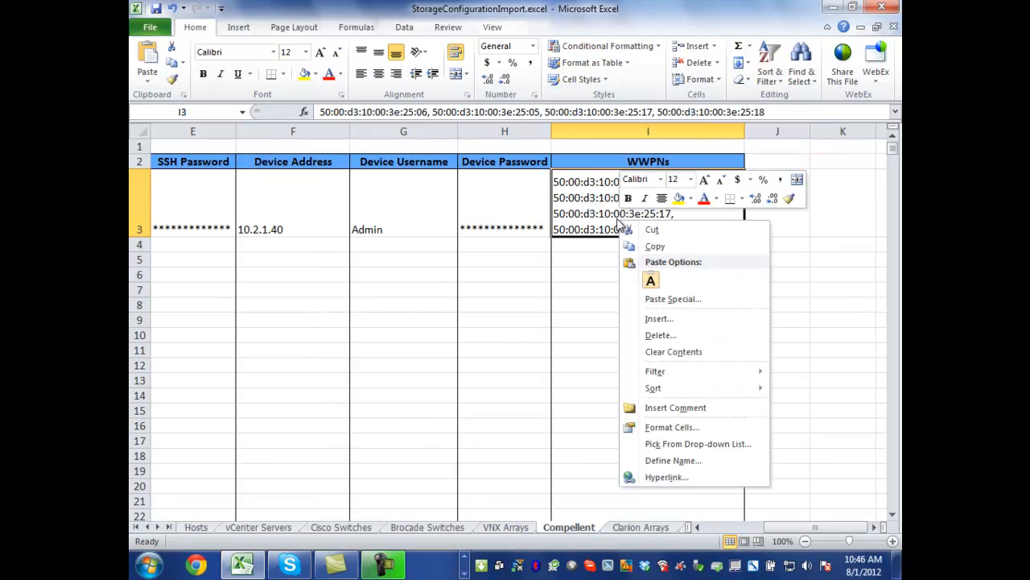
pyautogui.click(644, 245)
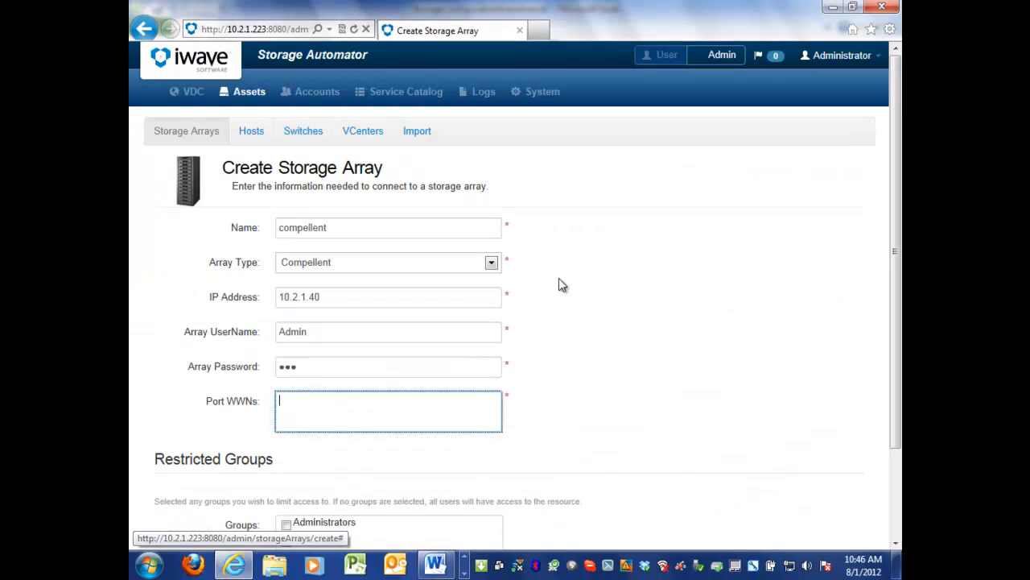
# Paste the copied WWPNs into the Port WWNs of the browser's storage array form and remove the trailing empty line.
pyautogui.rightClick(329, 407)
pyautogui.click(363, 313)
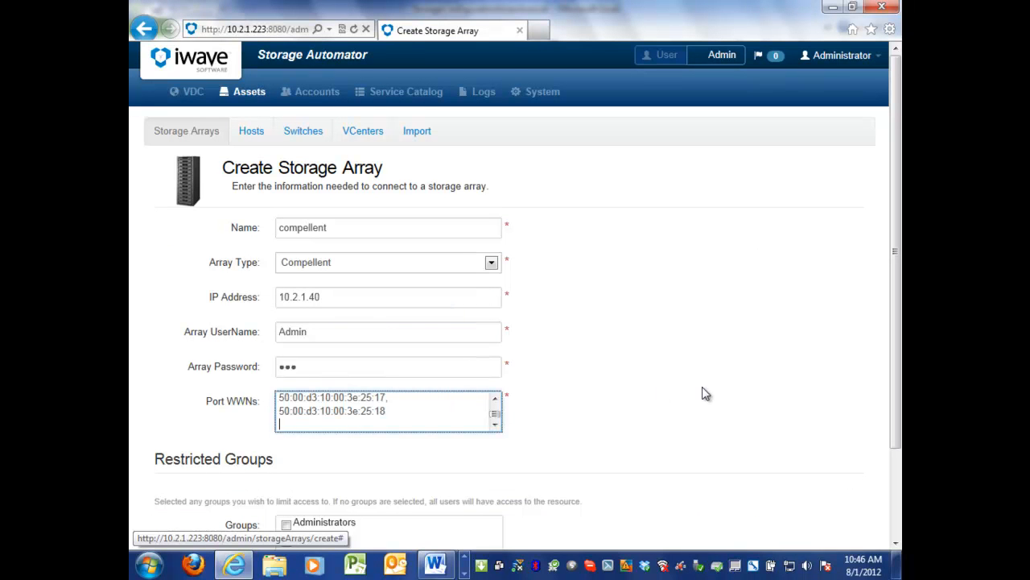
pyautogui.press('BackSpace')
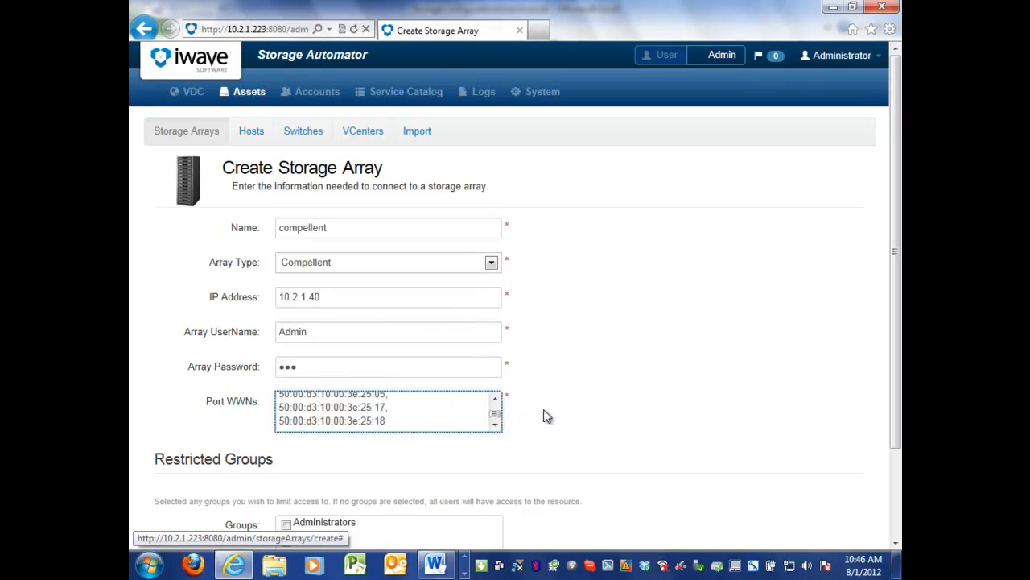
# Restrict access to the storage array to the Administrators, Approvers and Users groups.
pyautogui.moveTo(896, 226); pyautogui.dragTo(901, 327)
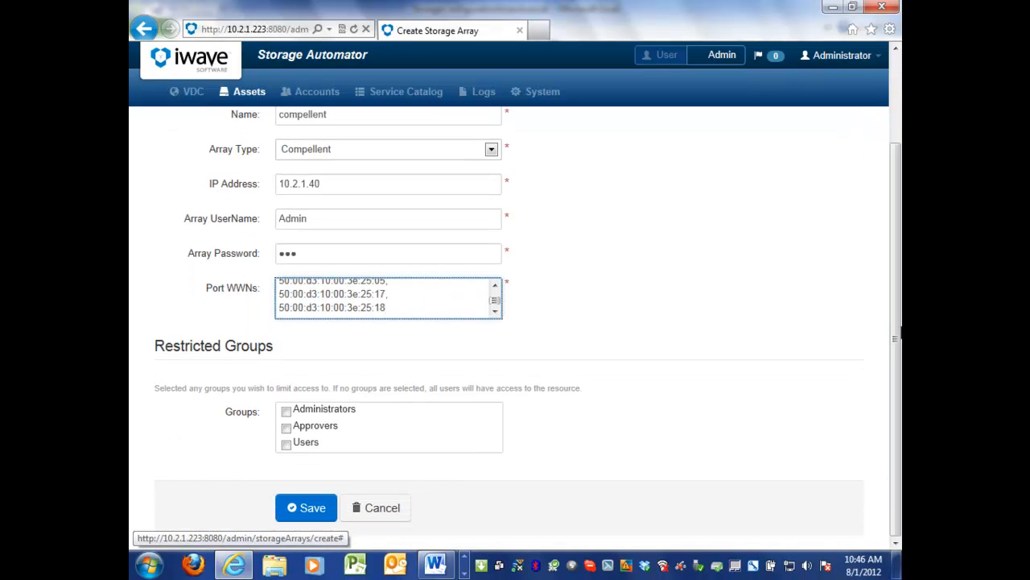
pyautogui.click(287, 411)
pyautogui.click(286, 427)
pyautogui.click(286, 443)
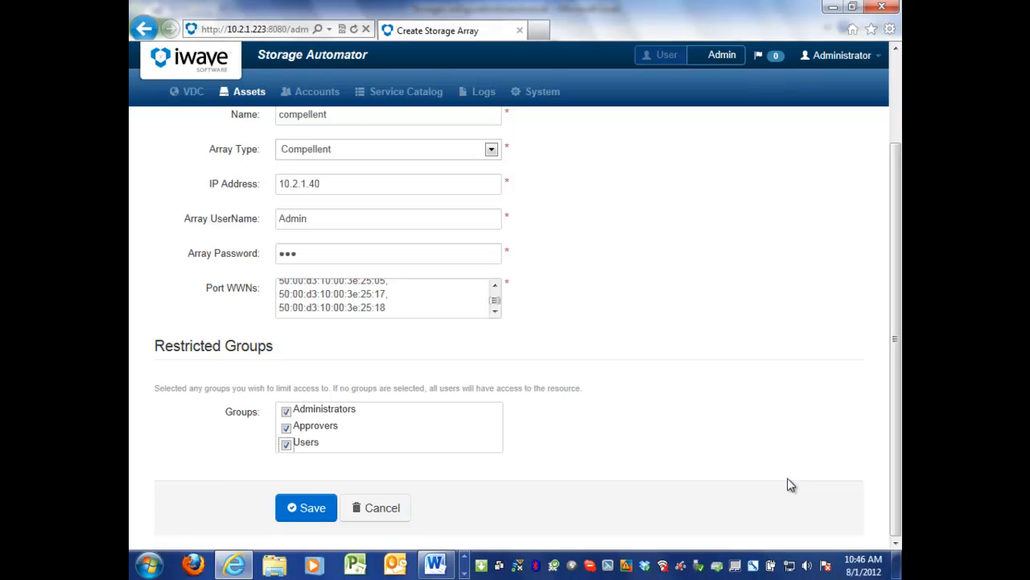
pyautogui.scroll(3, 761, 405)
pyautogui.scroll(-3, 762, 405)
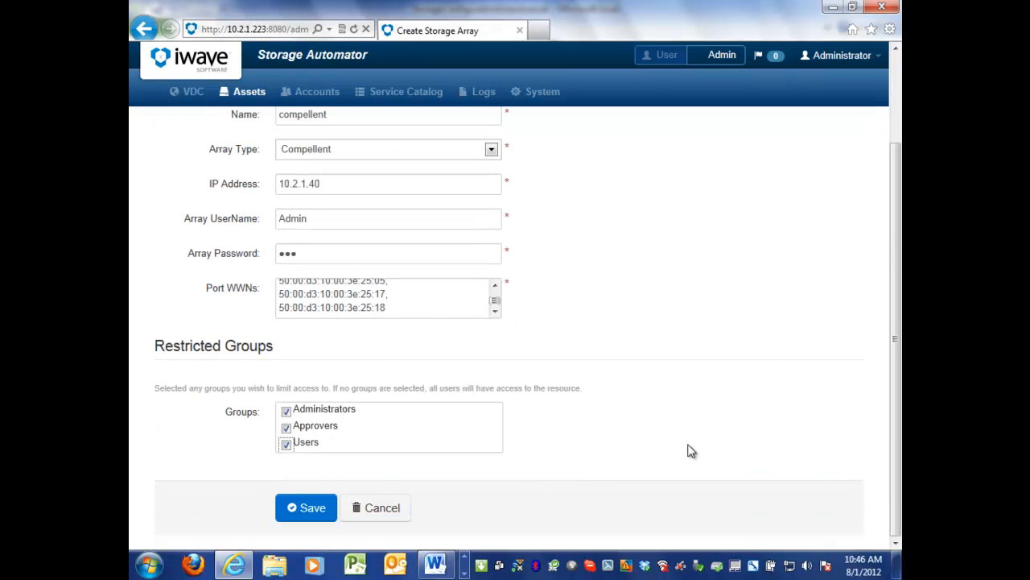
# Save the Compellent storage array and open the form for creating a new switch.
pyautogui.click(292, 510)
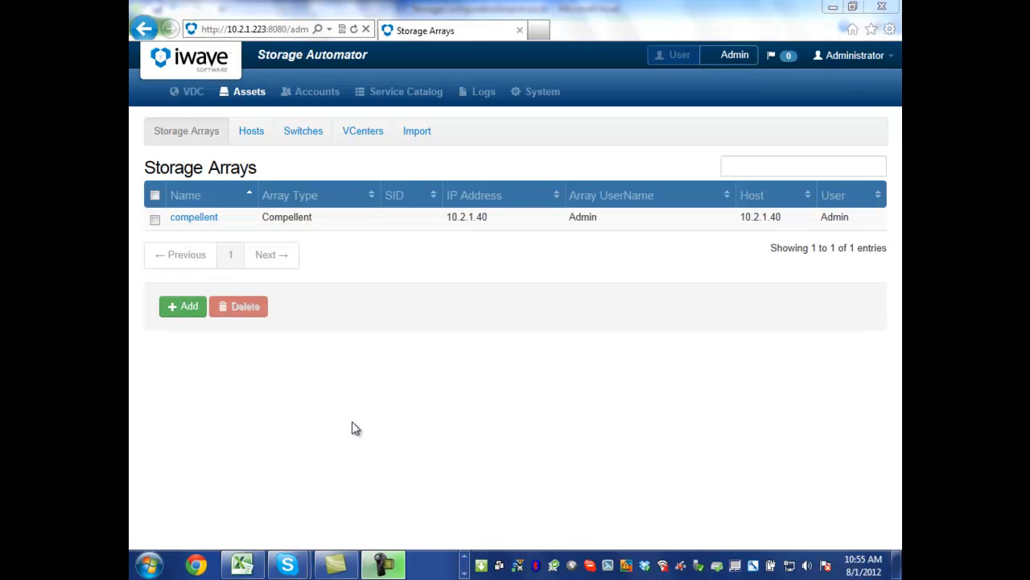
pyautogui.click(310, 133)
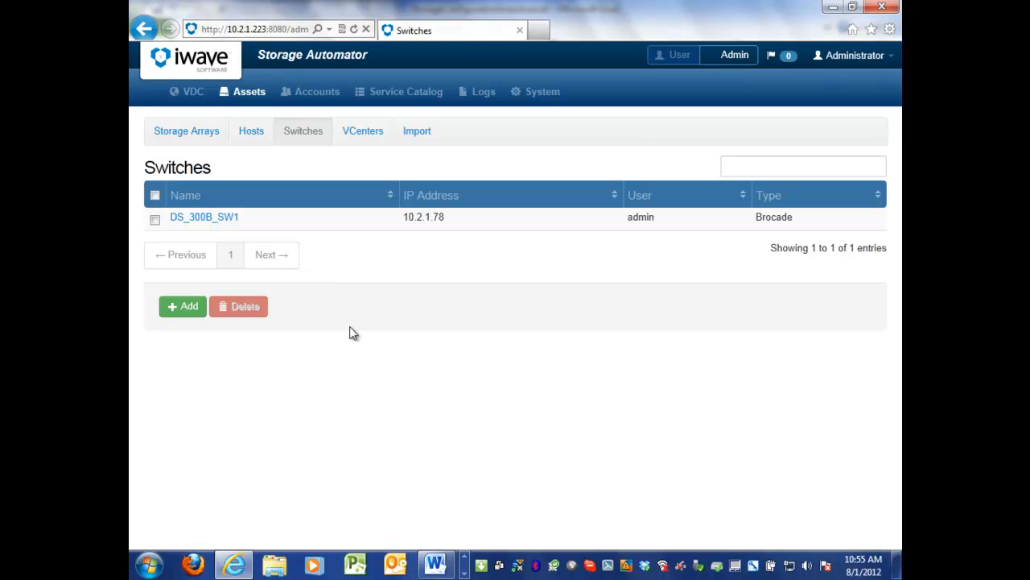
pyautogui.click(184, 309)
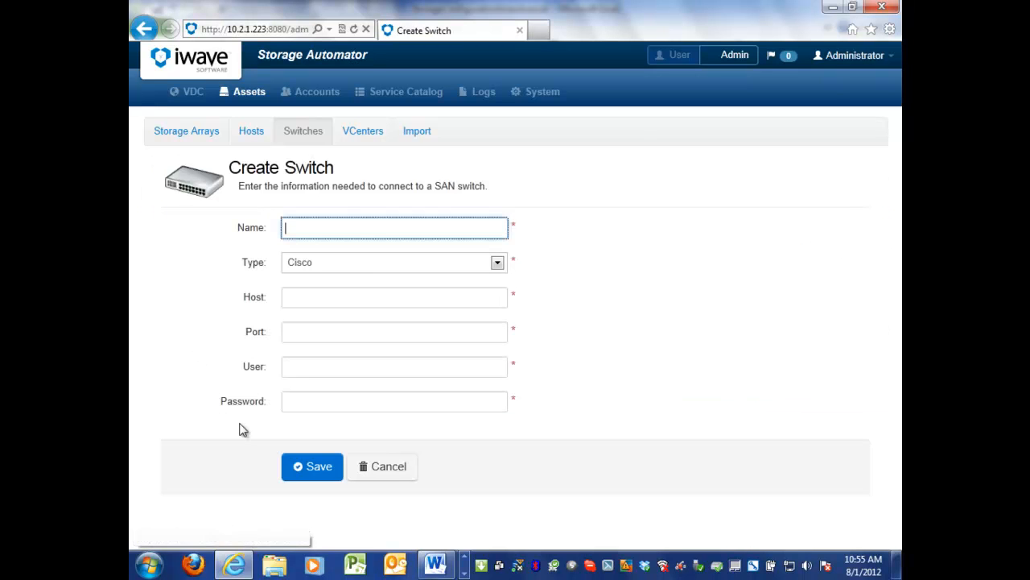
# Set the new switch's type to Brocade and paste DS_300B_SW2 as its name.
pyautogui.click(370, 274)
pyautogui.click(370, 286)
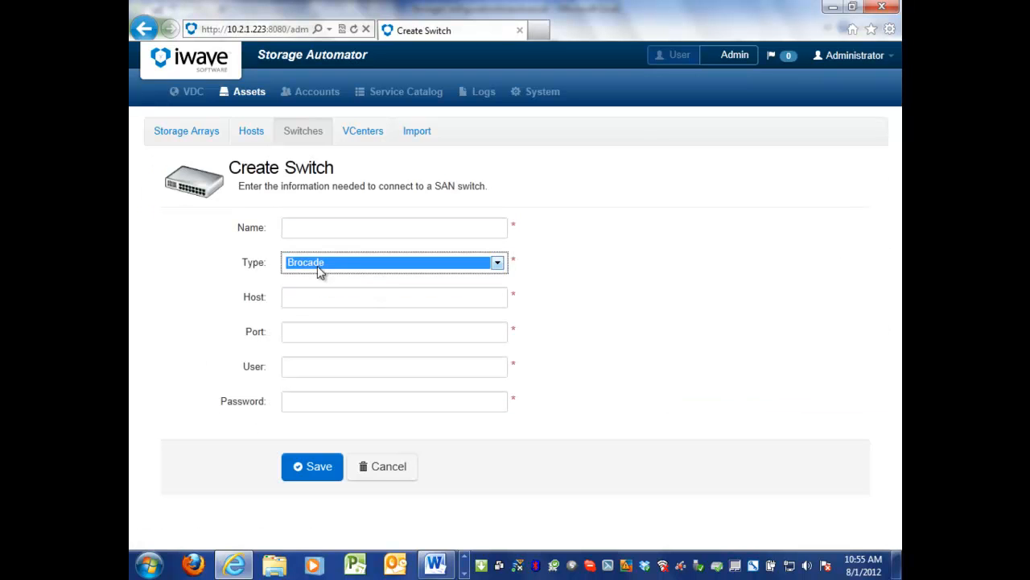
pyautogui.click(311, 227)
pyautogui.rightClick(311, 228)
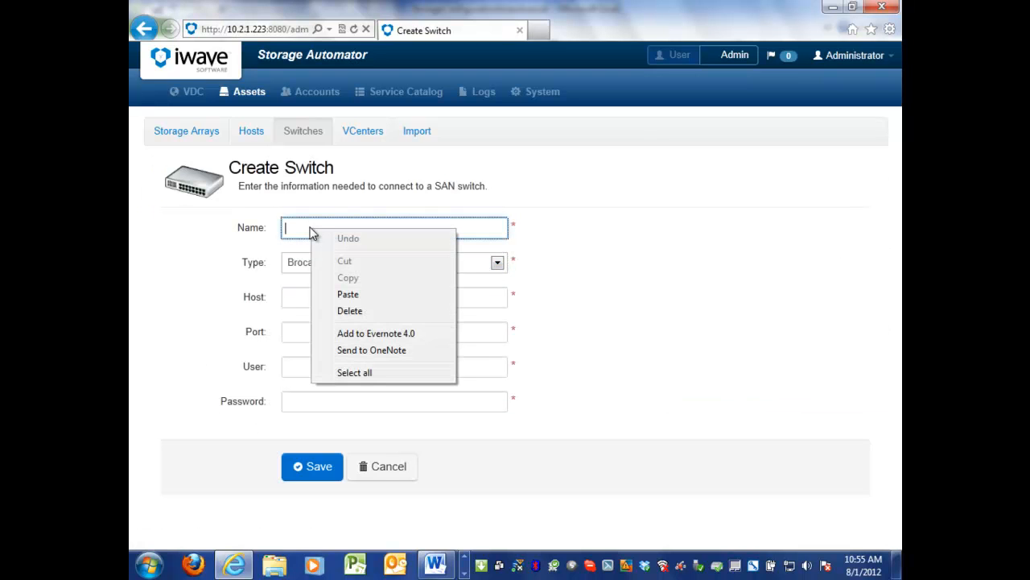
pyautogui.click(342, 295)
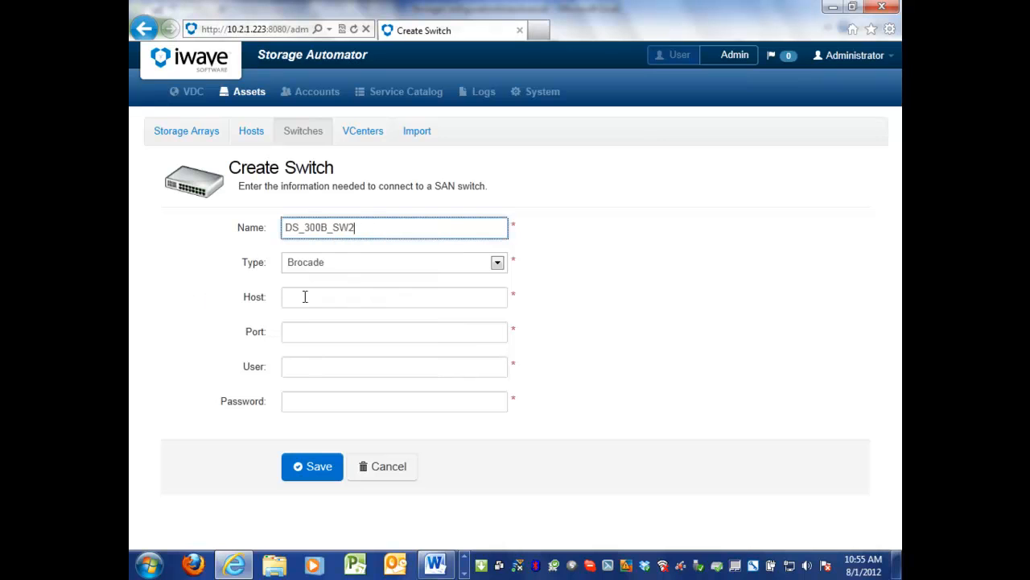
# Look up the switch's address on the Brocade Switches sheet in Excel and set the browser form's Host to 10.2.1.79.
pyautogui.click(322, 296)
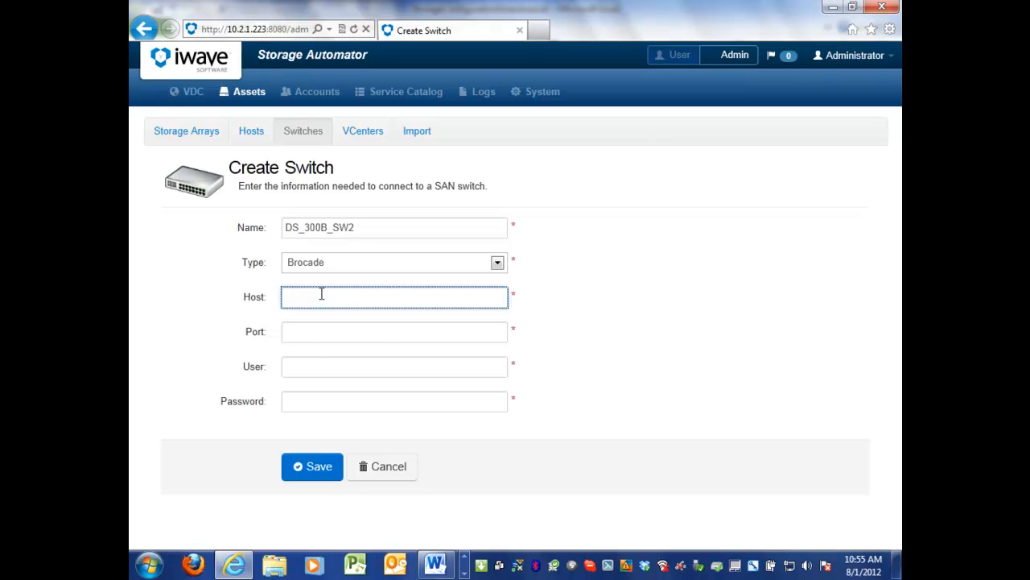
pyautogui.hotkey('alt', 'Tab')
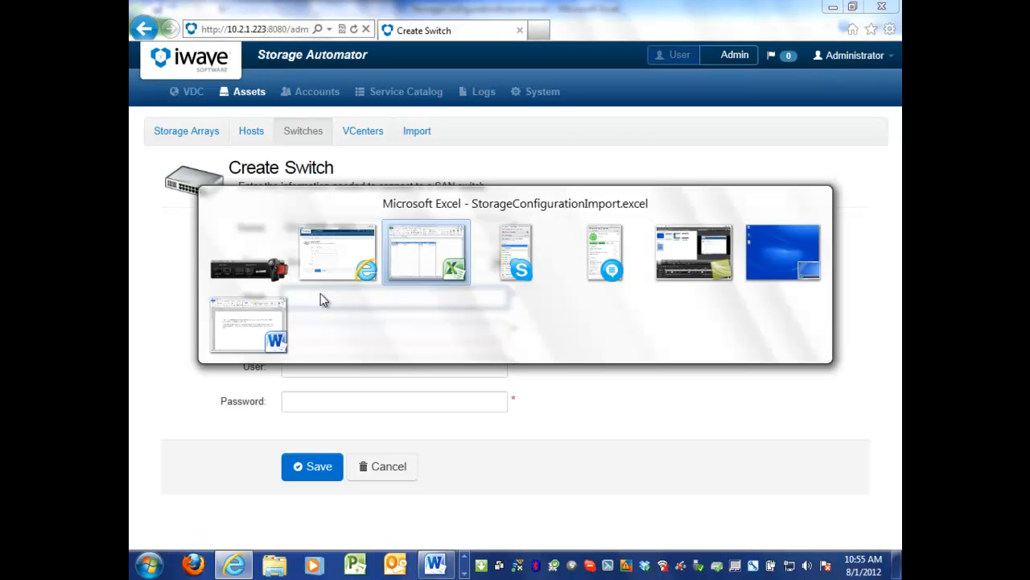
pyautogui.hotkey('alt', 'Tab')
pyautogui.hotkey('alt', 'shift', 'Tab')
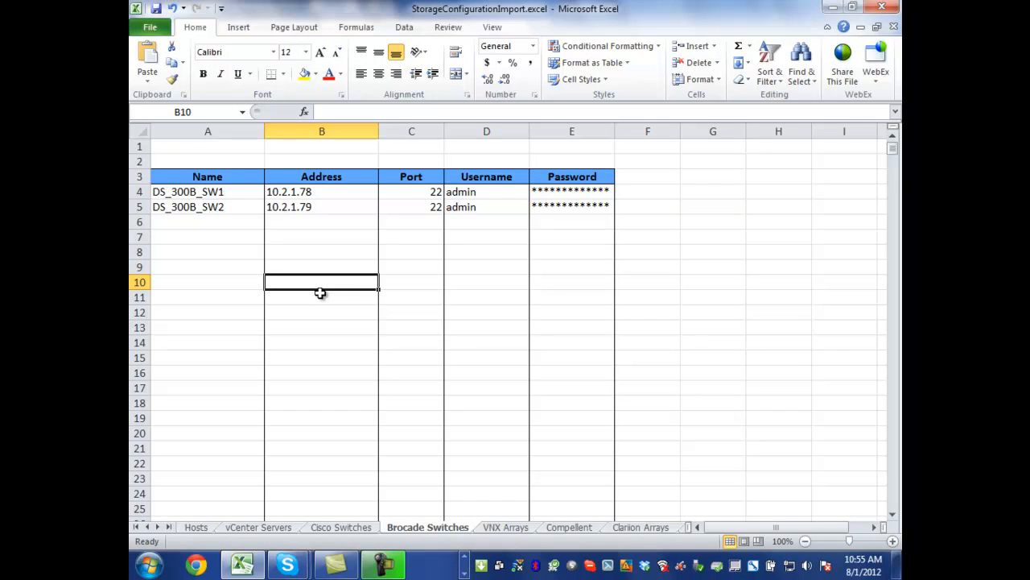
pyautogui.hotkey('alt', 'Tab')
pyautogui.write('10')
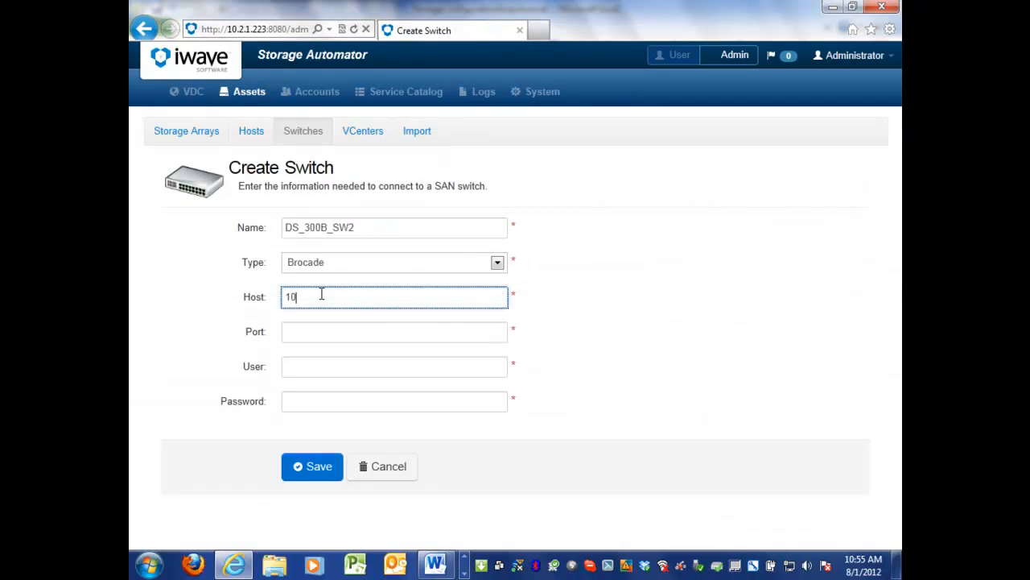
pyautogui.write('.2.1.79')
pyautogui.press('Tab')
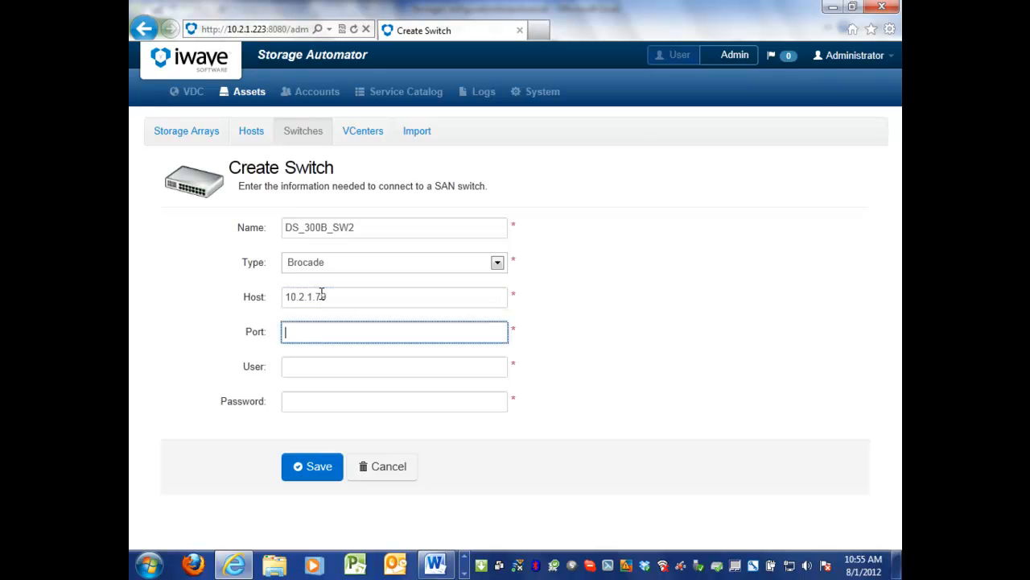
# Set the switch's port to 22 and its user to admin, checking the details against the Excel workbook.
pyautogui.write('22')
pyautogui.hotkey('alt', 'Tab')
pyautogui.hotkey('alt', 'Tab')
pyautogui.press('Tab')
pyautogui.write('admin')
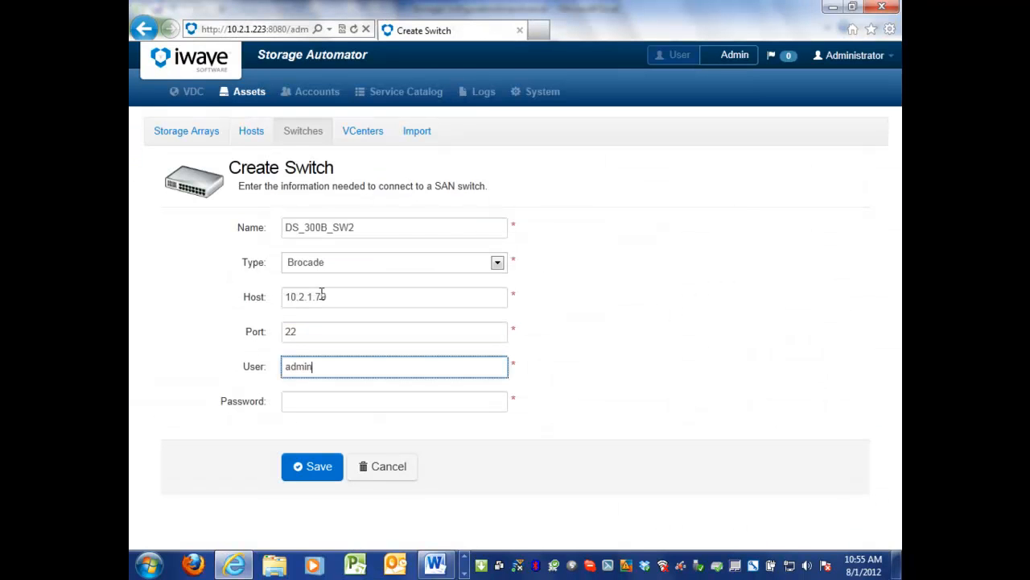
# Enter the switch's password and save the new switch.
pyautogui.press('Tab')
pyautogui.write('••')
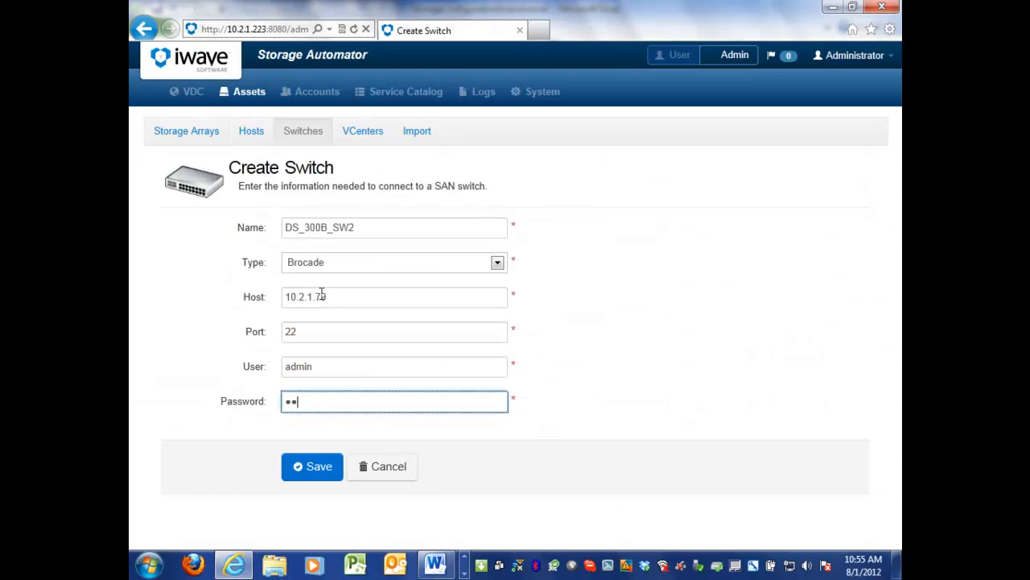
pyautogui.write('•••••••')
pyautogui.click(310, 470)
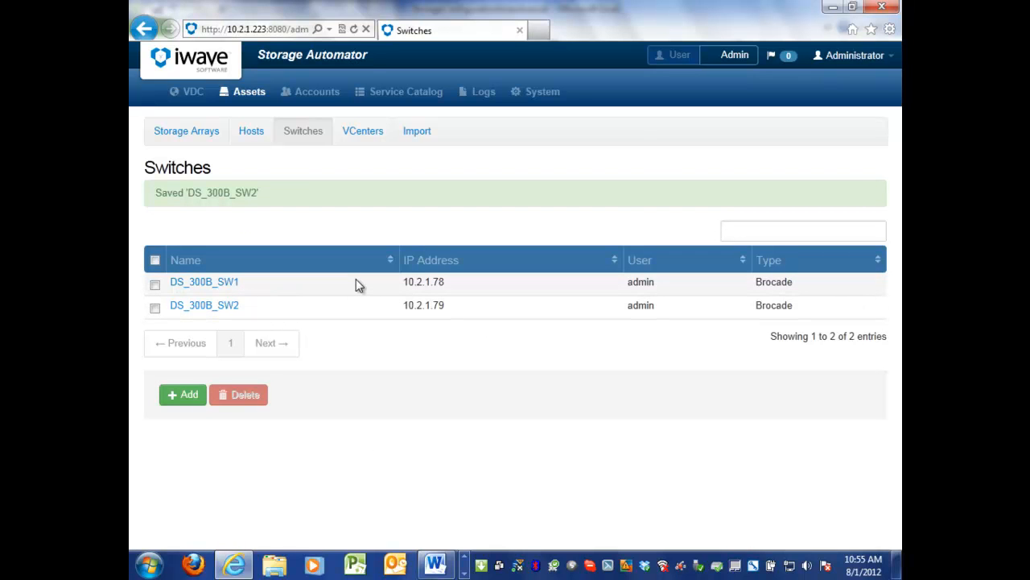
# Start a new host asset with Linux as its operating system and ora1 as its name.
pyautogui.click(251, 131)
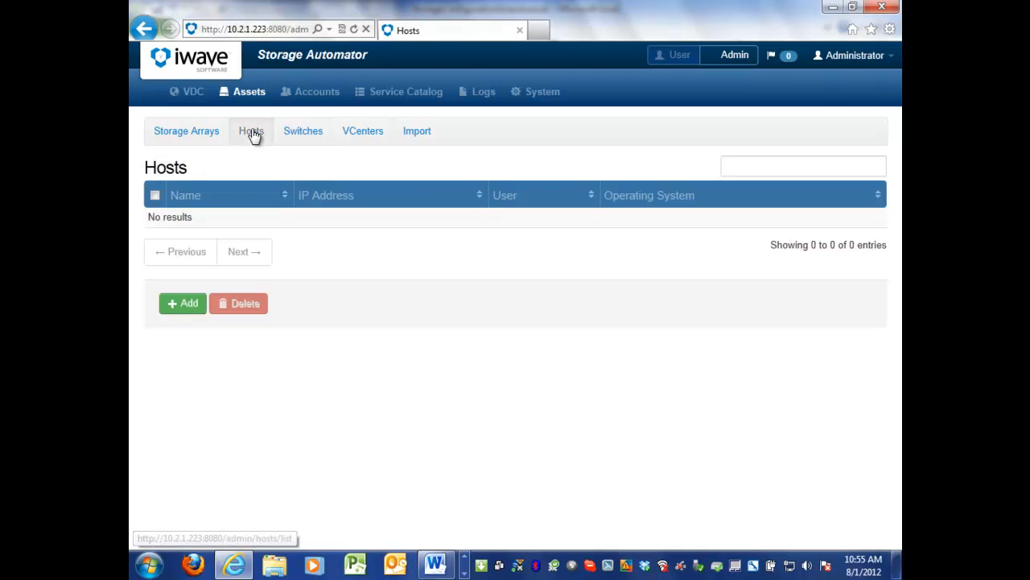
pyautogui.click(187, 306)
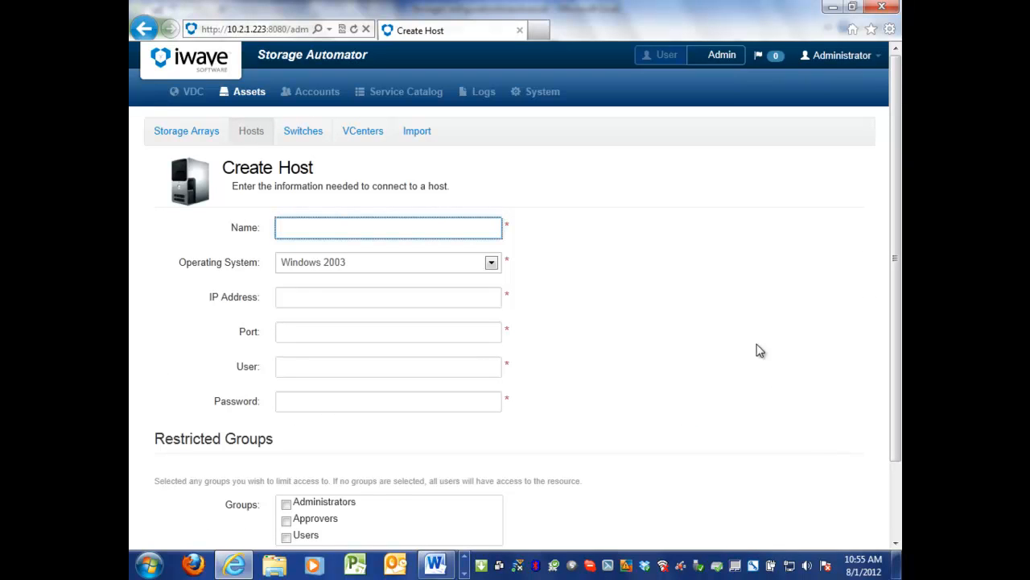
pyautogui.click(493, 267)
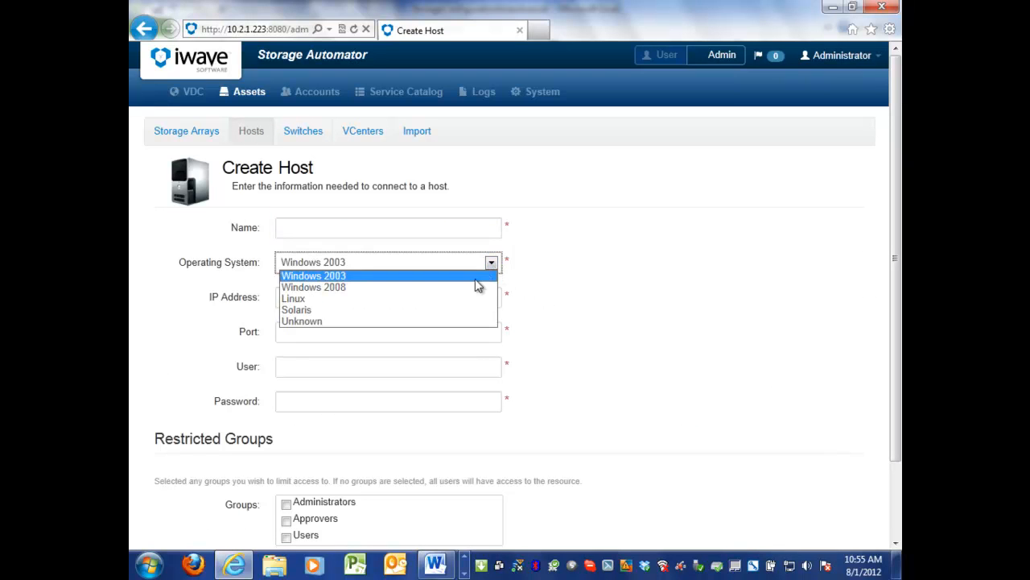
pyautogui.click(476, 299)
pyautogui.click(365, 233)
pyautogui.write('ora1')
# Look up ora1's address on the Hosts sheet in Excel and set the browser form's IP Address to 10.2.1.90.
pyautogui.click(335, 304)
pyautogui.hotkey('alt', 'Tab')
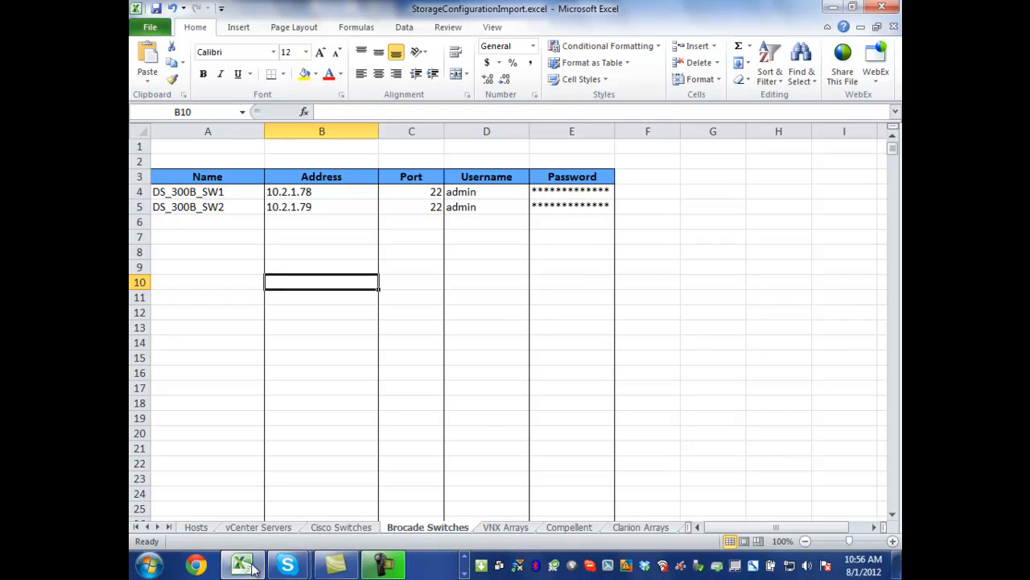
pyautogui.click(199, 528)
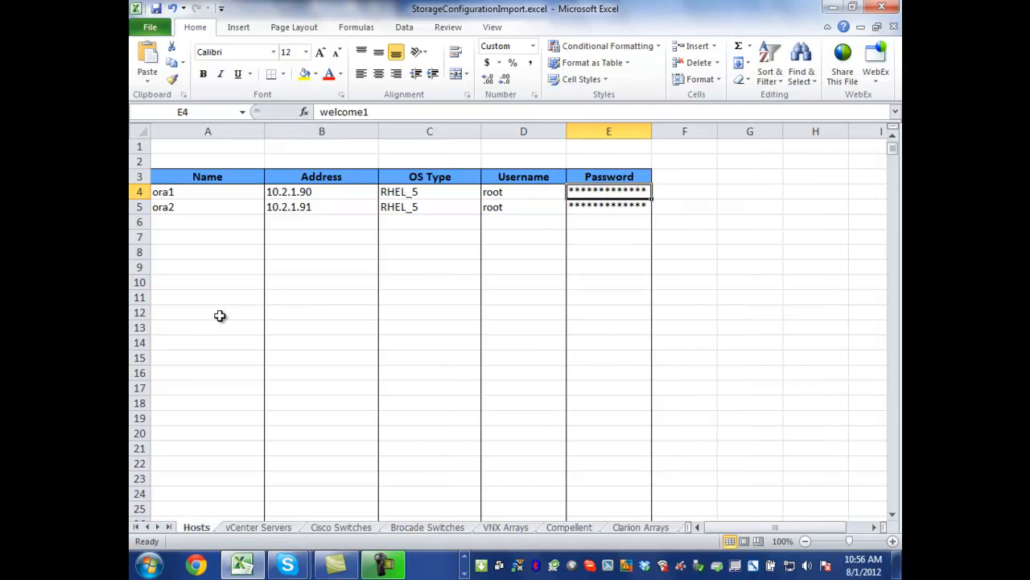
pyautogui.click(317, 196)
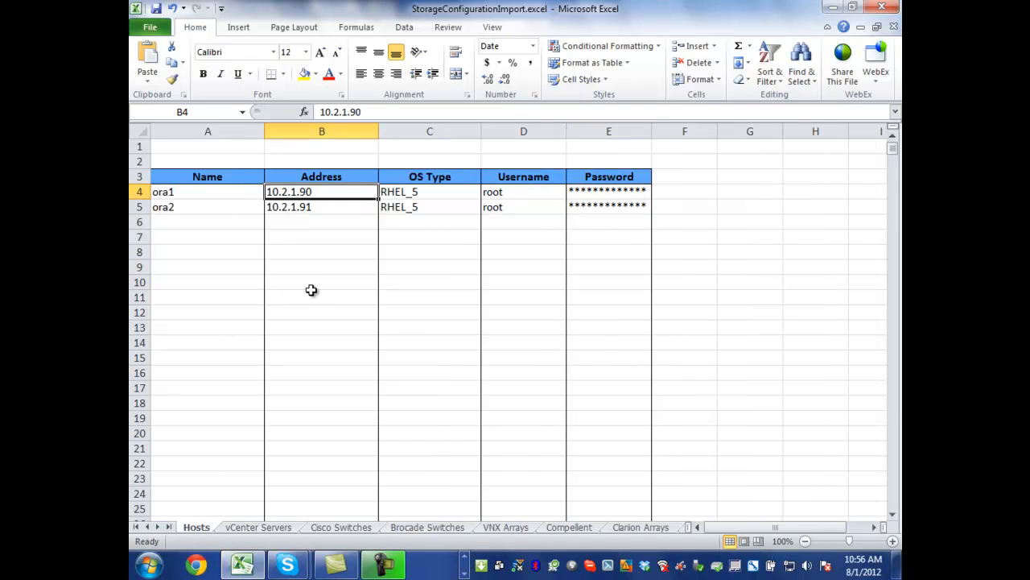
pyautogui.hotkey('alt', 'Tab')
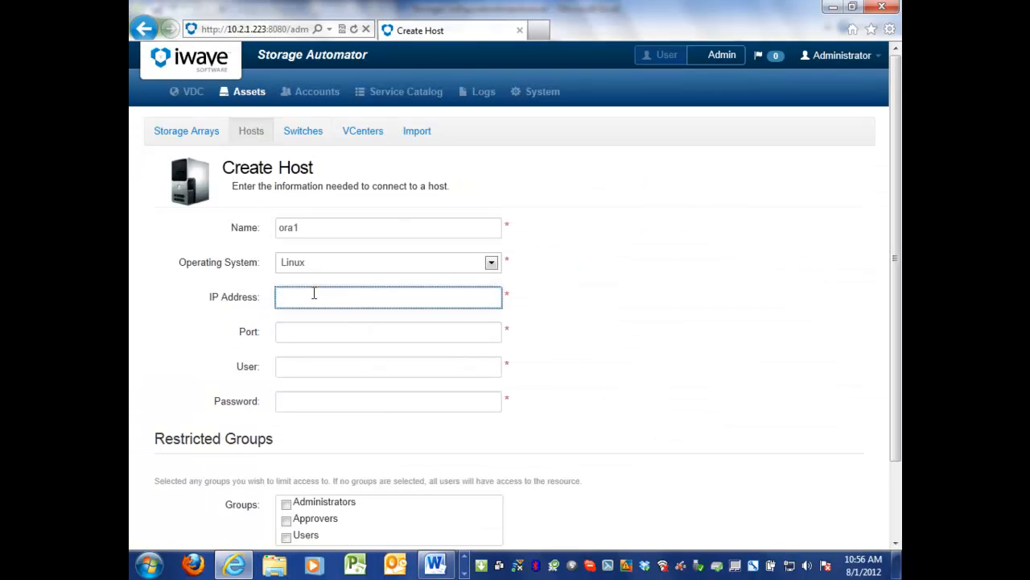
pyautogui.write('10.2.1.90')
pyautogui.press('Tab')
# Set the host's port to 22 and its user to Administrator, and enter the host password.
pyautogui.write('22')
pyautogui.press('Tab')
pyautogui.write('A')
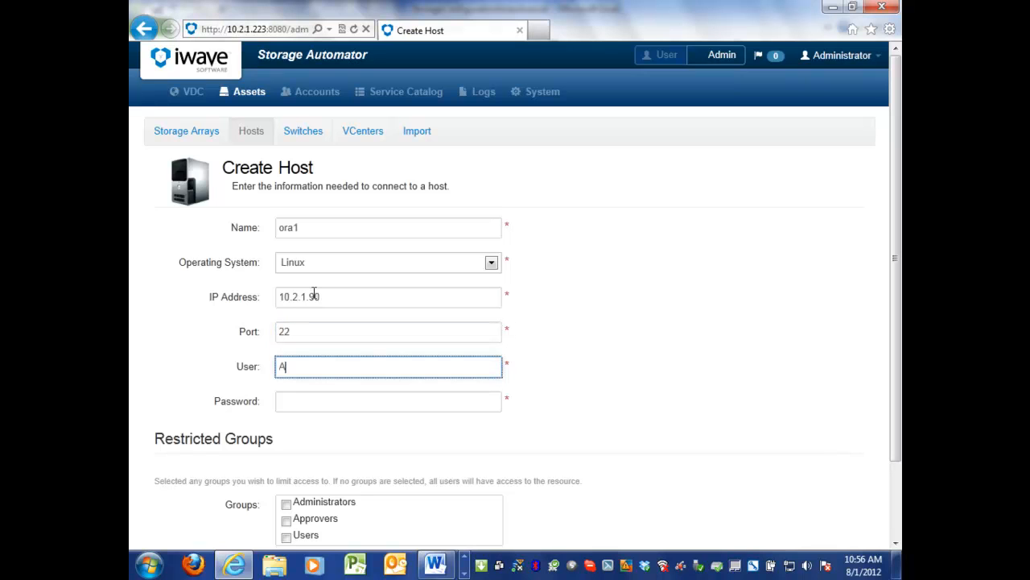
pyautogui.write('dministrator')
pyautogui.press('Tab')
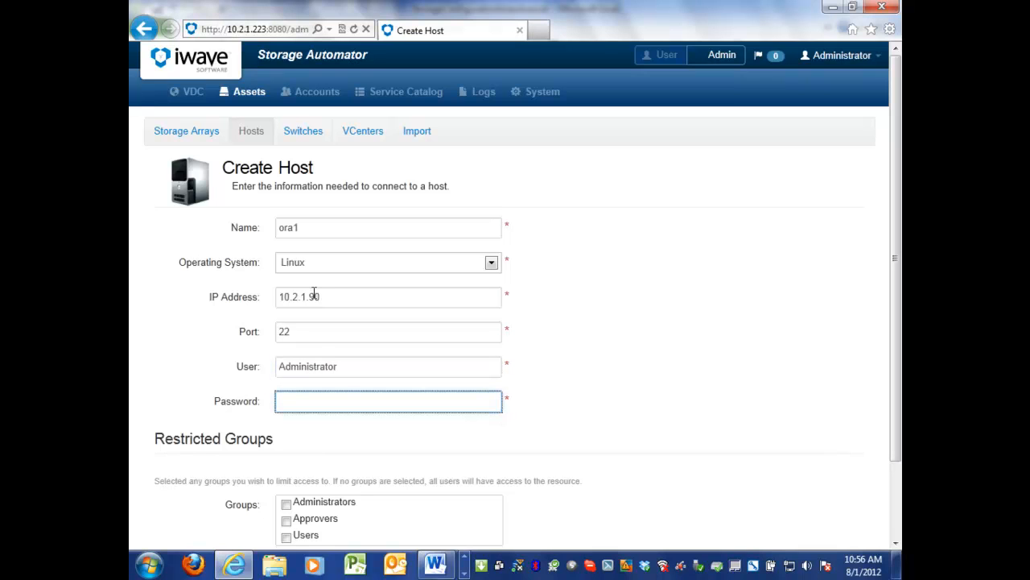
pyautogui.write('*********')
# Restrict access to the host to the Administrators, Approvers and Users groups and save it.
pyautogui.scroll(-2, 716, 343)
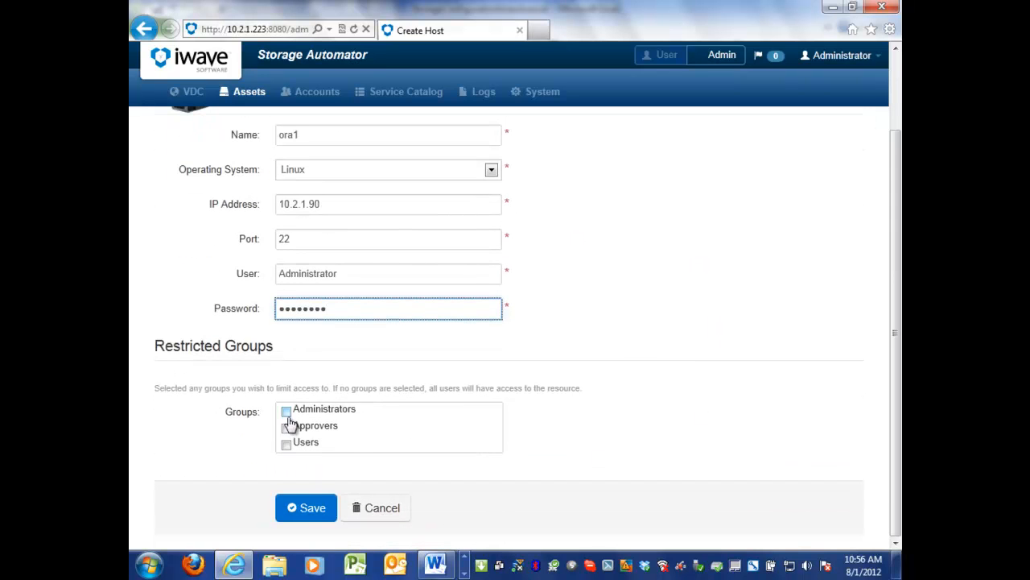
pyautogui.click(286, 413)
pyautogui.click(289, 426)
pyautogui.click(291, 446)
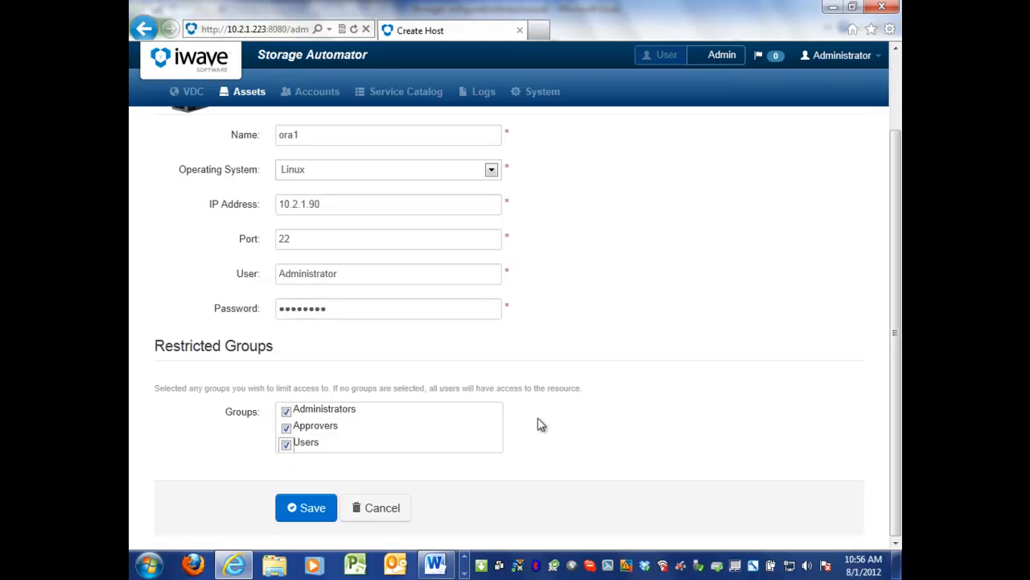
pyautogui.click(305, 509)
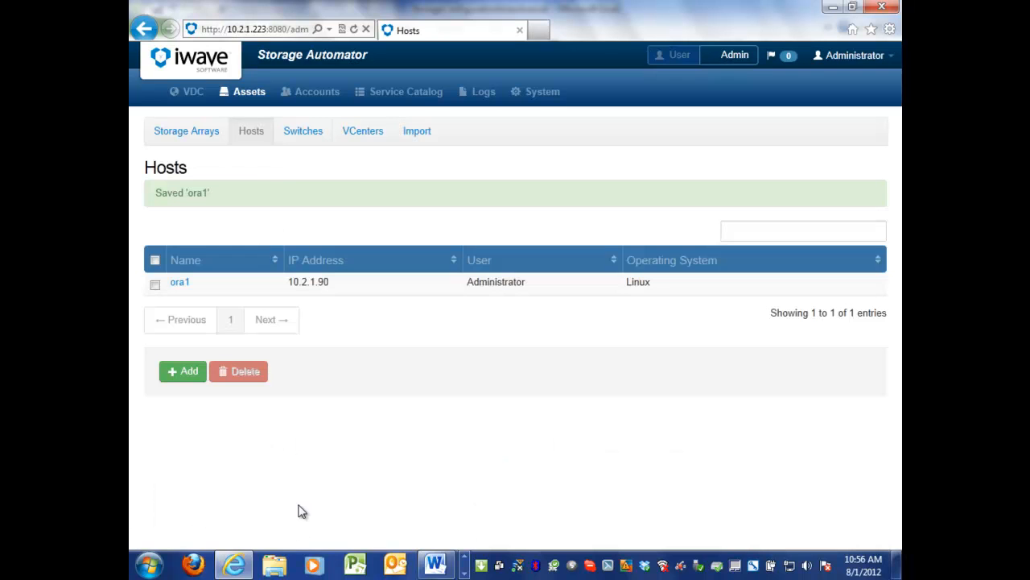